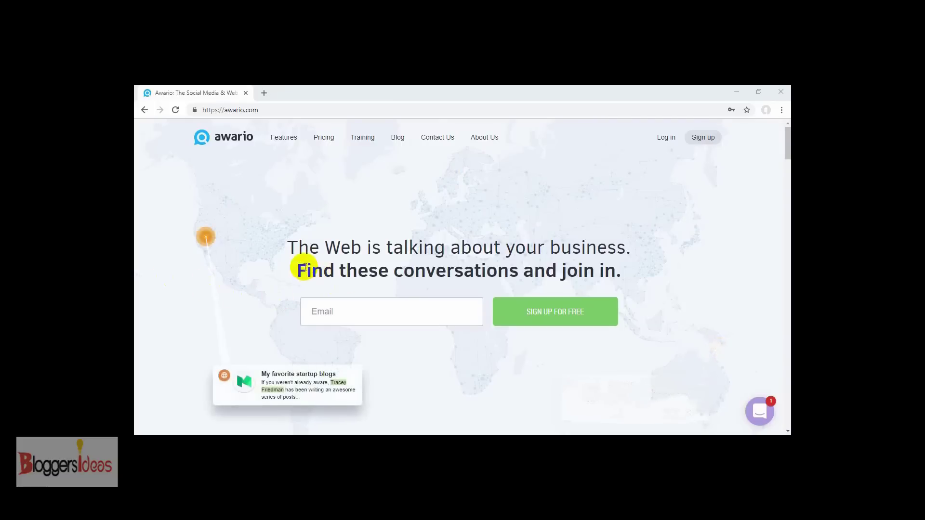
# - Scroll through the Awario homepage and back up
pyautogui.scroll(-4, 317, 265)
pyautogui.scroll(-2, 359, 277)
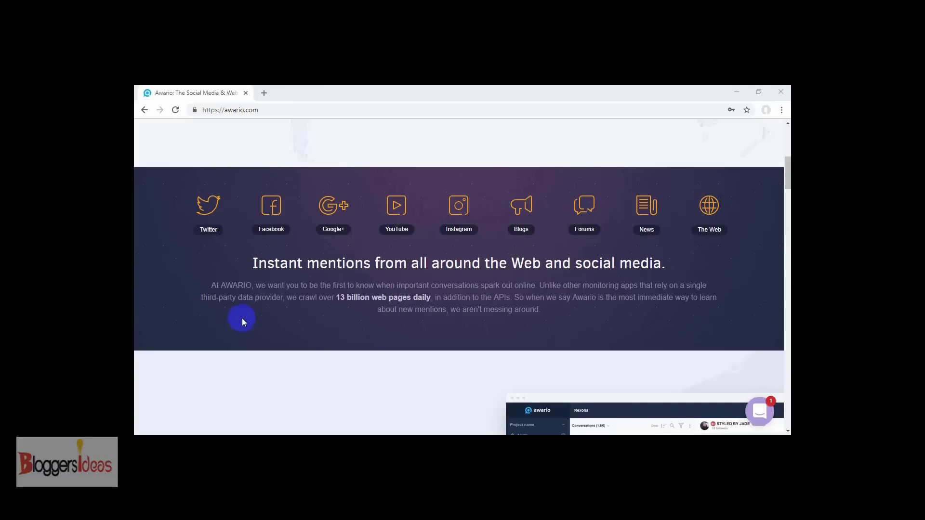
pyautogui.scroll(-3, 245, 317)
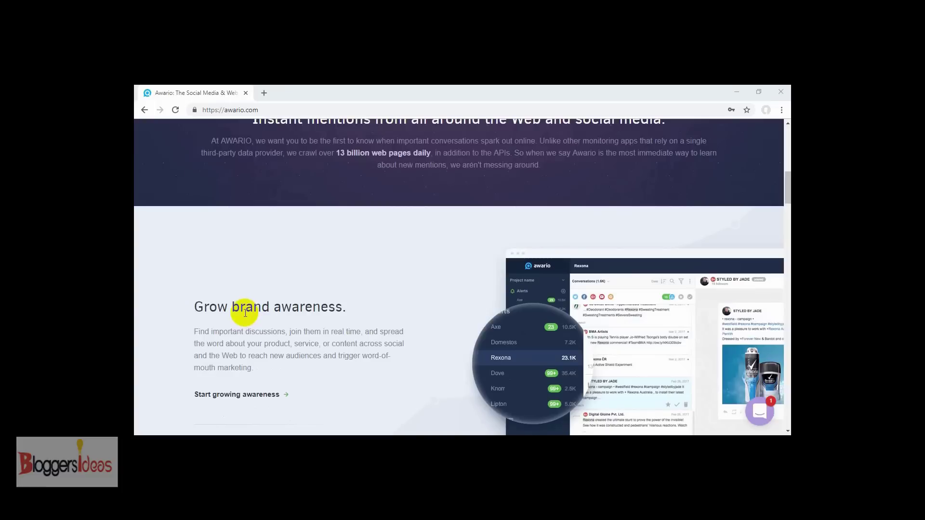
pyautogui.scroll(-8, 245, 313)
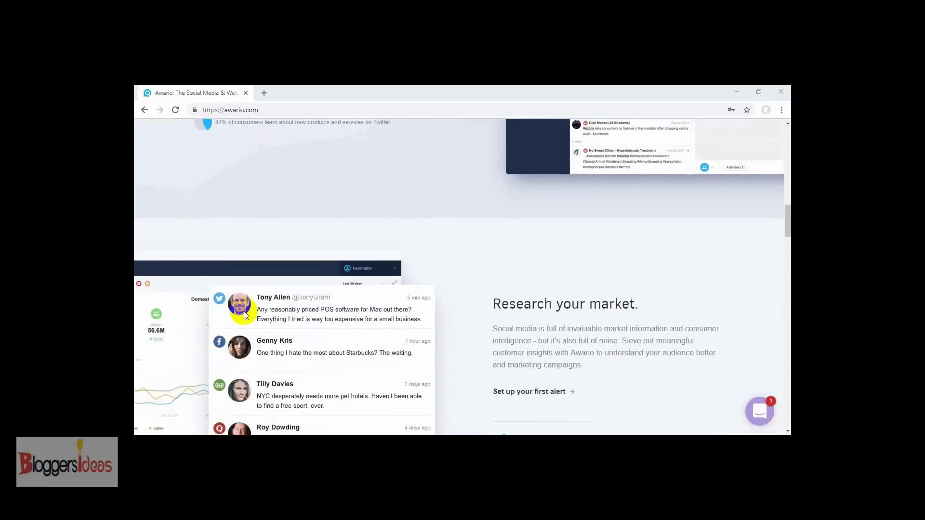
pyautogui.scroll(-1, 245, 314)
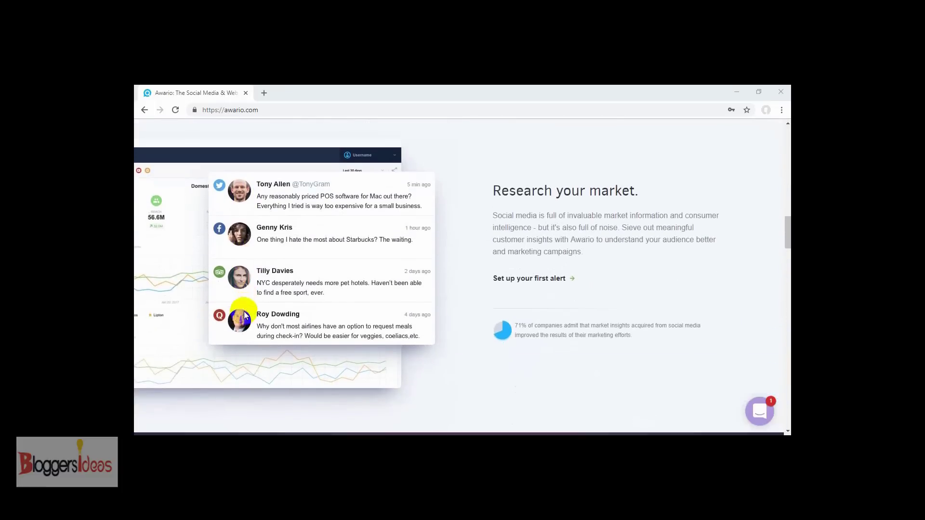
pyautogui.scroll(-6, 243, 313)
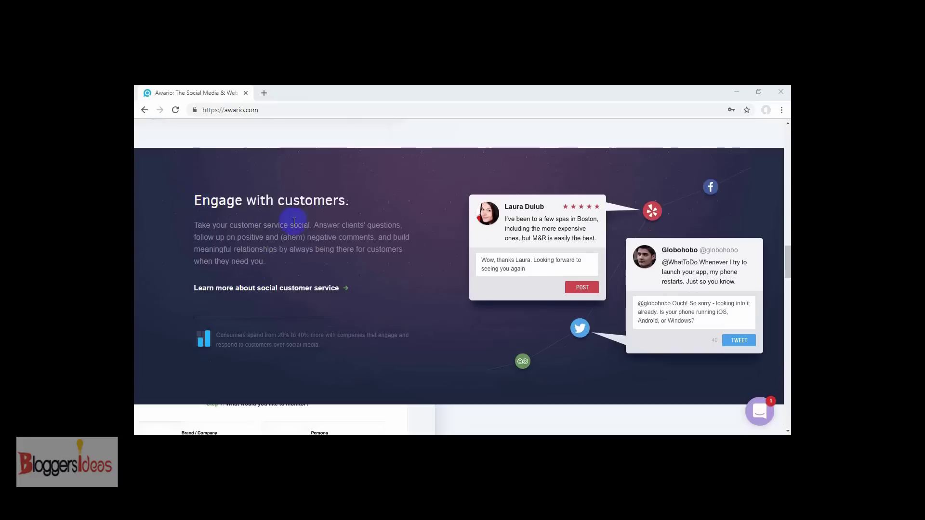
pyautogui.scroll(-5, 298, 277)
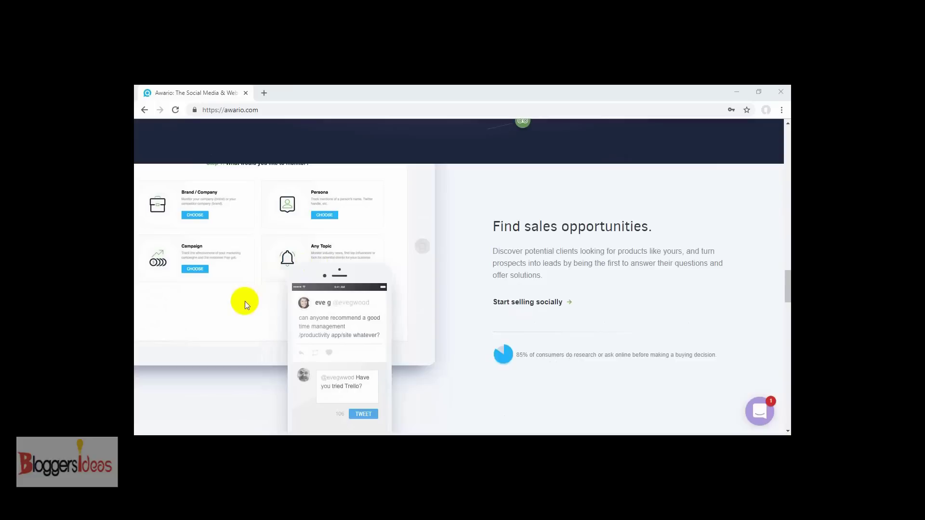
pyautogui.scroll(-3, 277, 302)
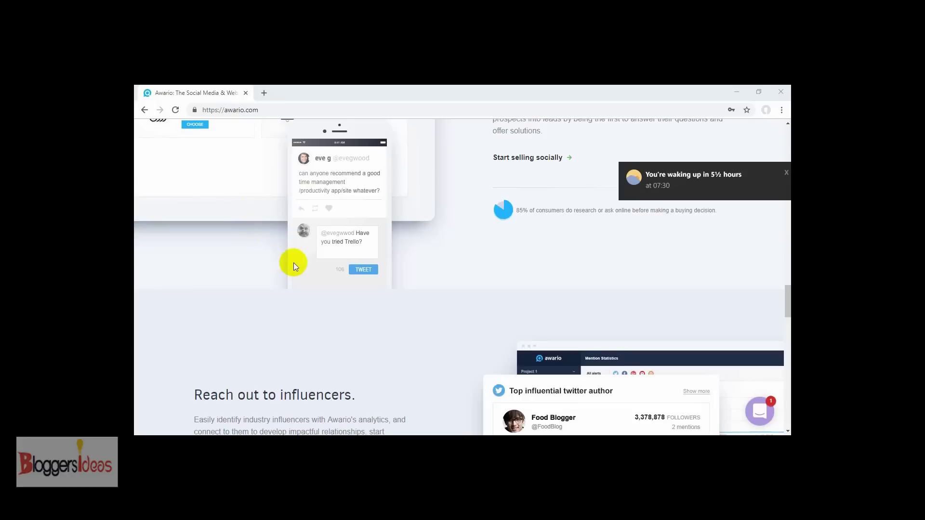
pyautogui.scroll(10, 244, 250)
pyautogui.scroll(15, 243, 250)
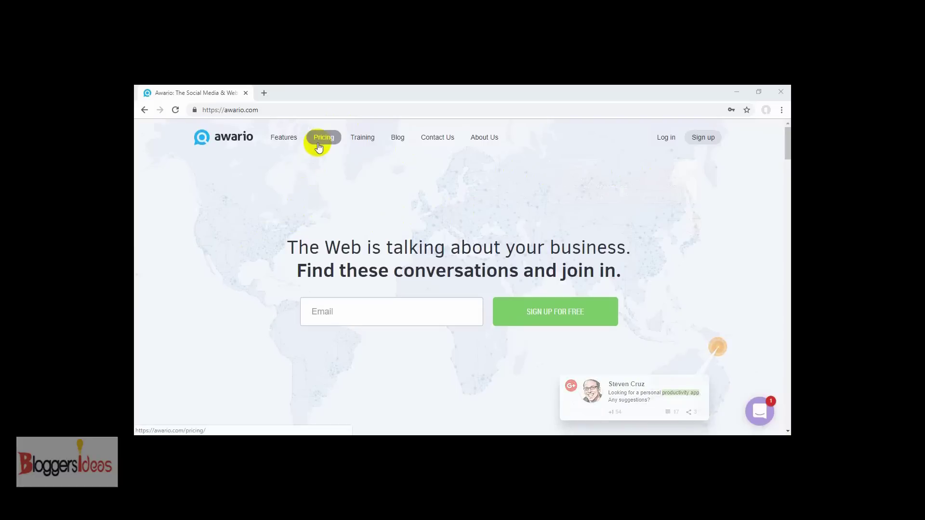
# - Go to Pricing and review the Starter $29, Pro $89 and Enterprise $299 plans
pyautogui.click(313, 137)
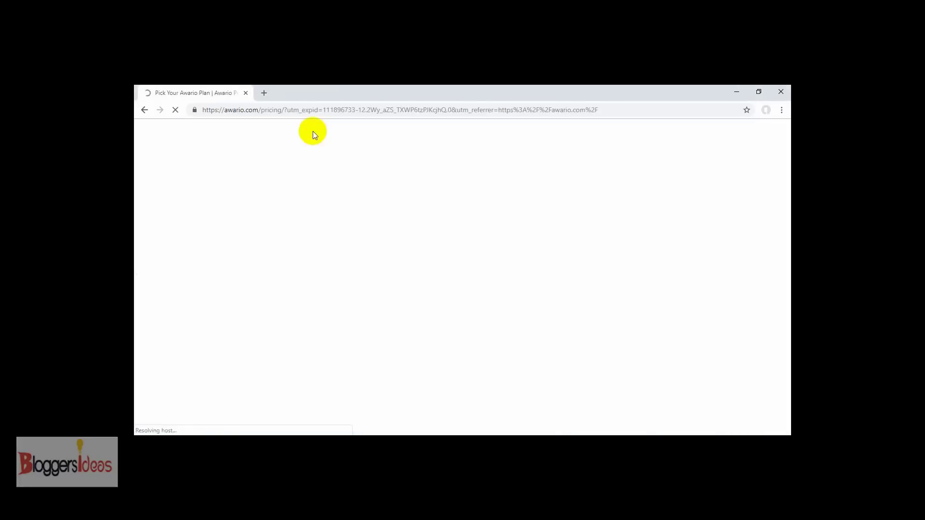
pyautogui.scroll(-3, 417, 258)
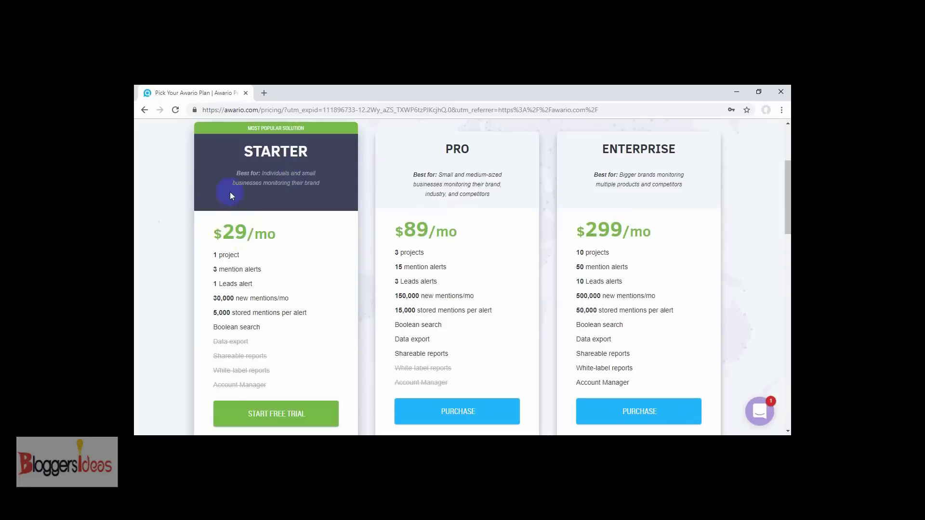
pyautogui.scroll(-1, 231, 298)
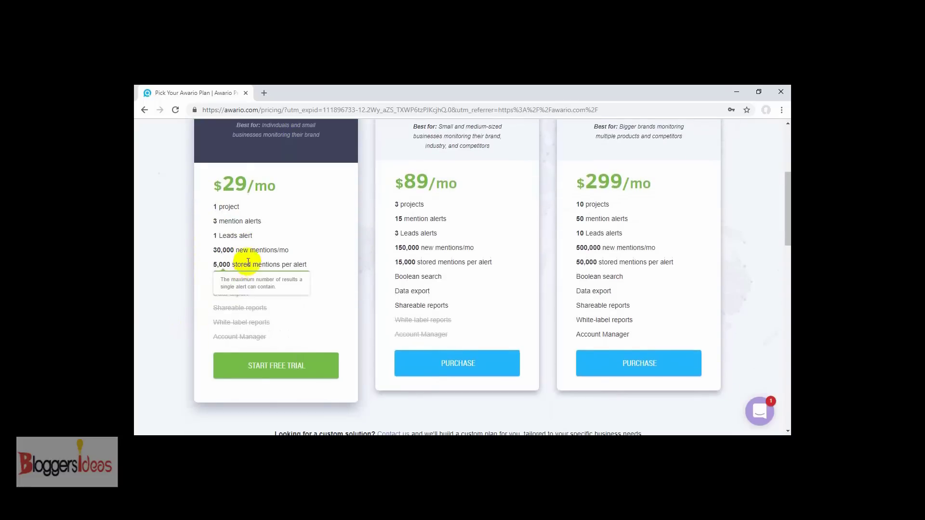
pyautogui.scroll(4, 247, 262)
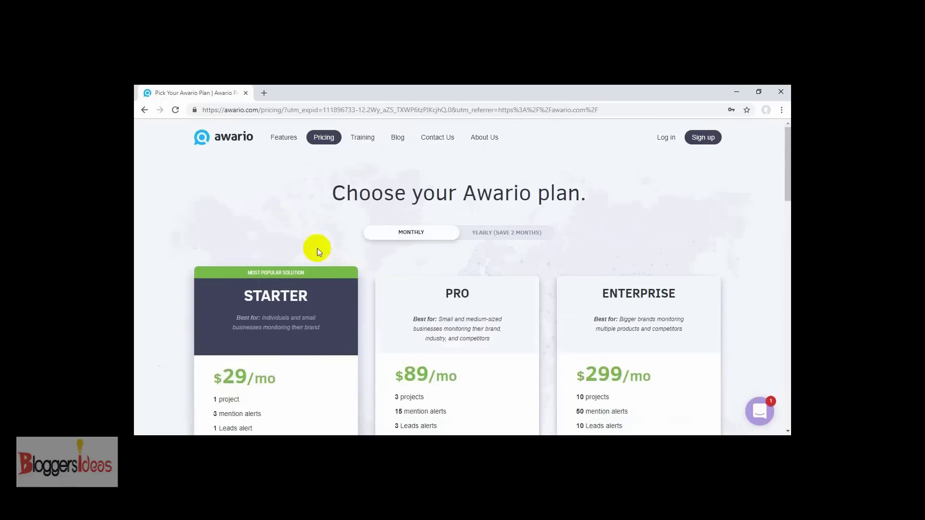
# - Log in to Awario with the saved credentials to reach the project dashboard
pyautogui.click(240, 302)
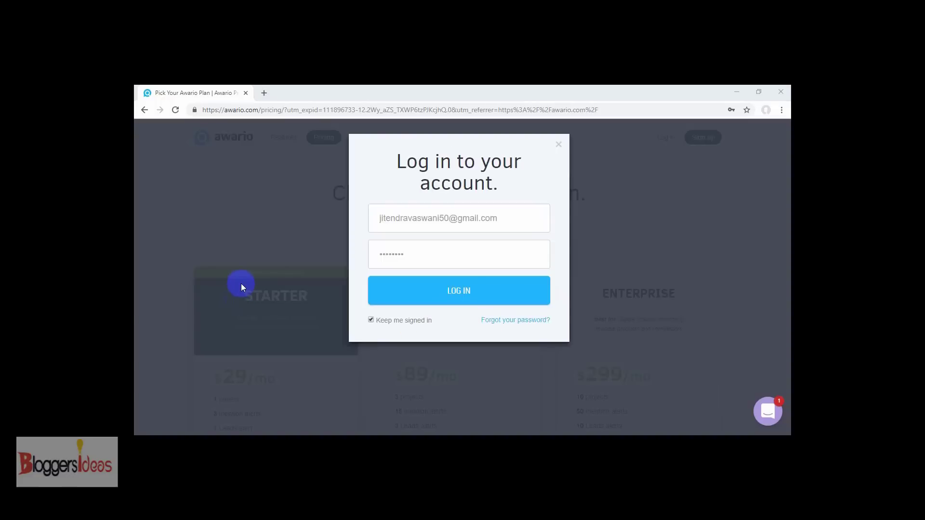
pyautogui.click(424, 292)
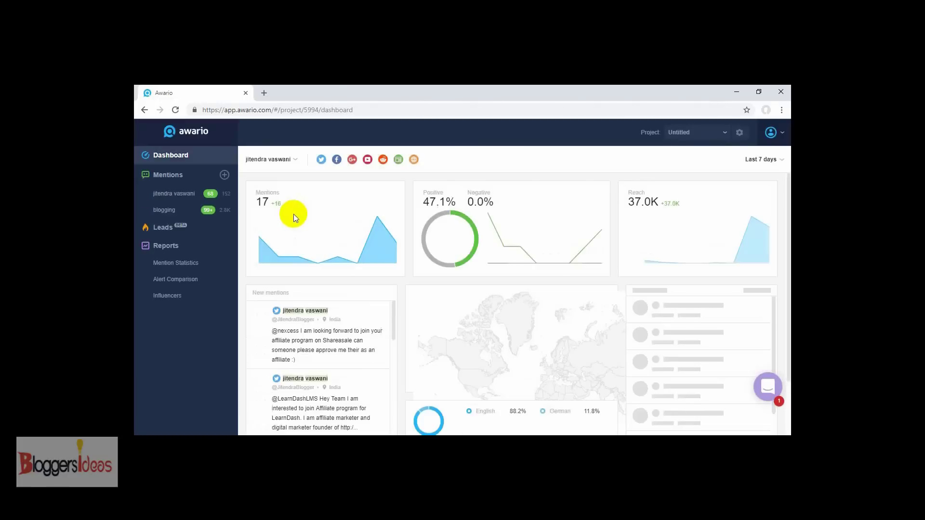
pyautogui.click(204, 162)
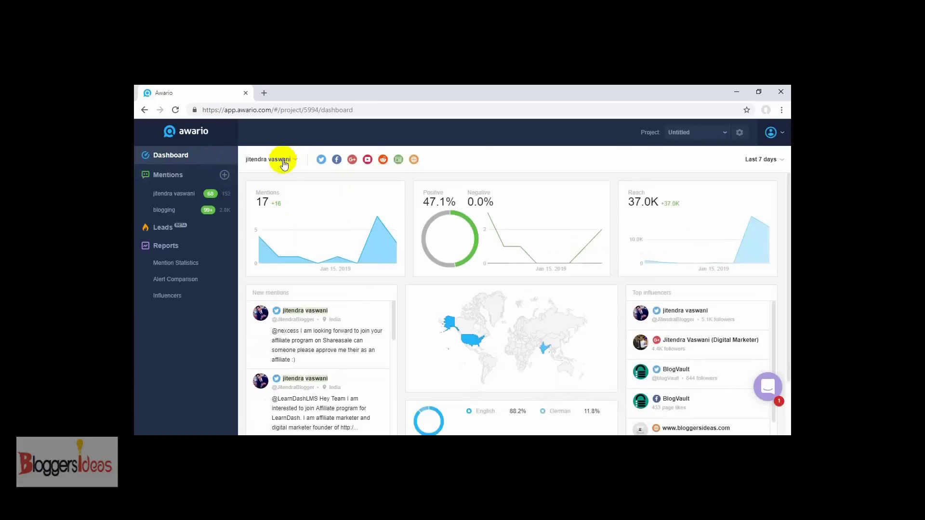
pyautogui.click(211, 195)
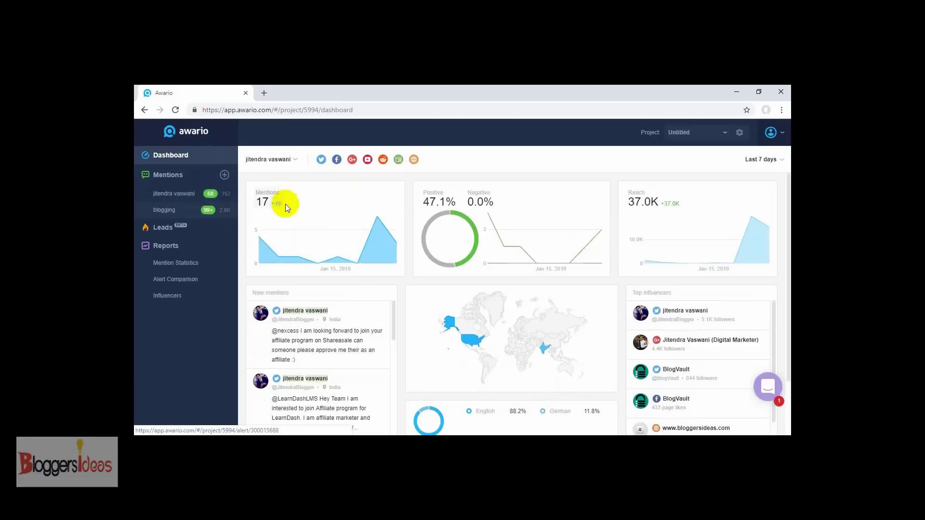
pyautogui.scroll(-2, 400, 217)
pyautogui.scroll(-3, 391, 260)
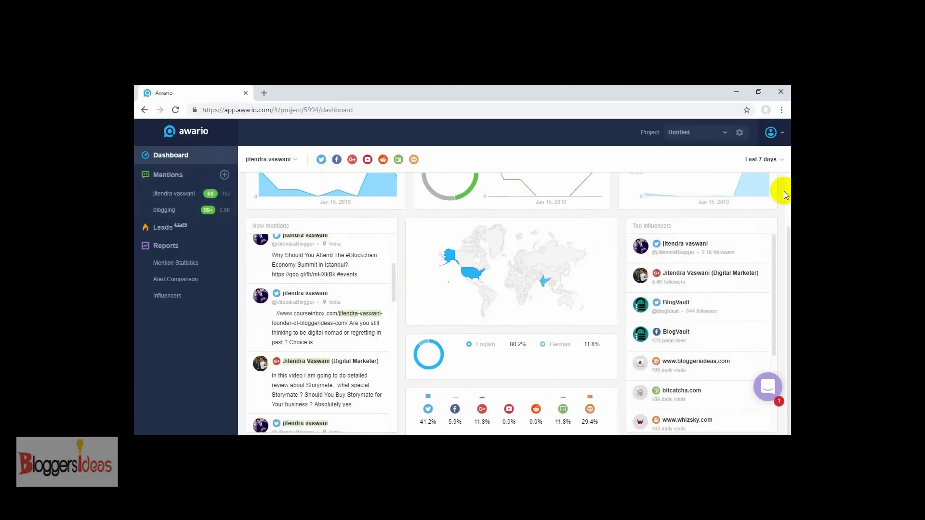
pyautogui.click(790, 266)
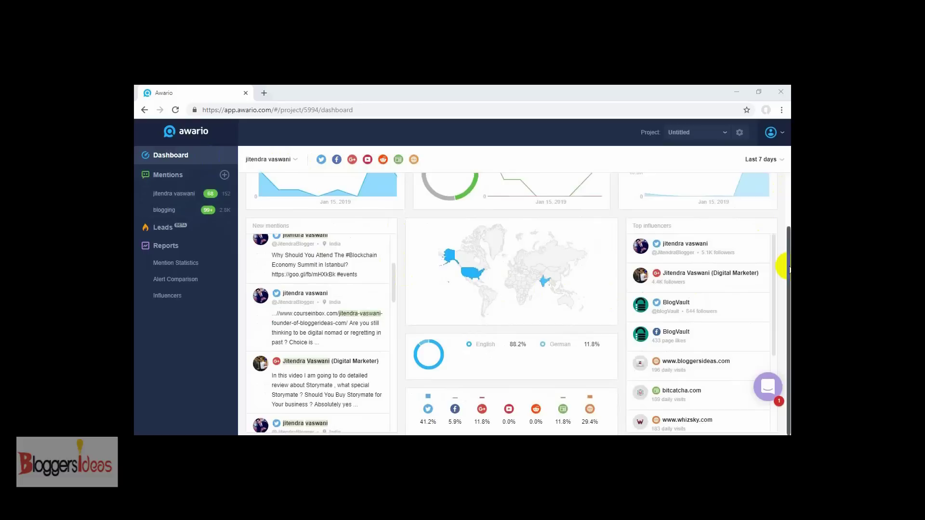
pyautogui.moveTo(789, 270); pyautogui.dragTo(789, 217)
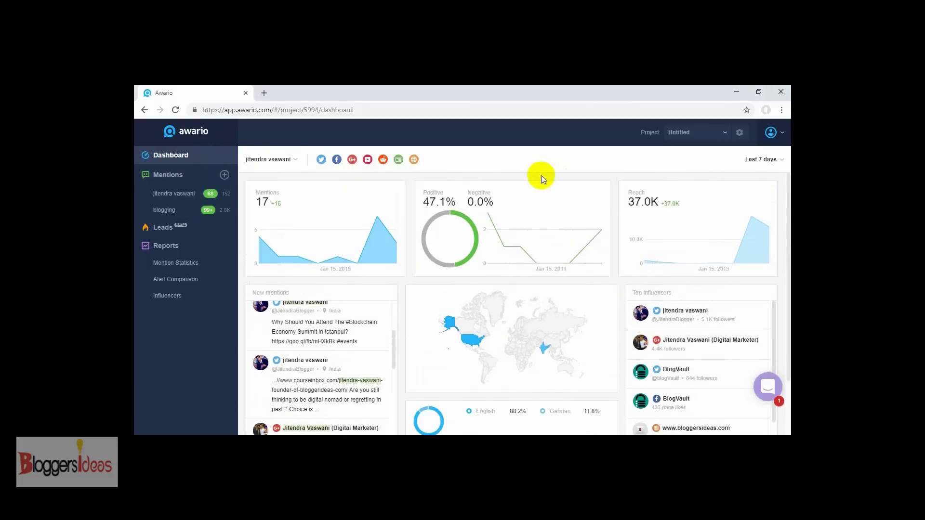
pyautogui.click(150, 179)
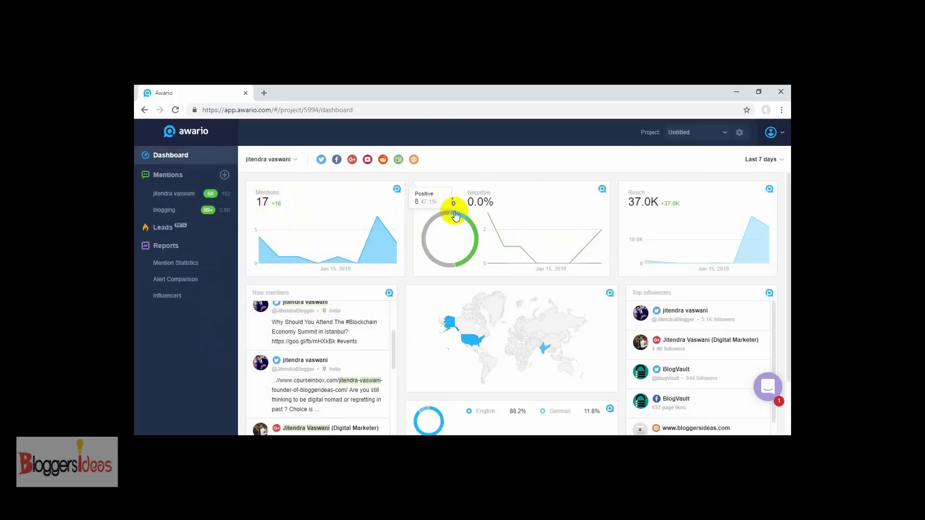
pyautogui.moveTo(456, 215)
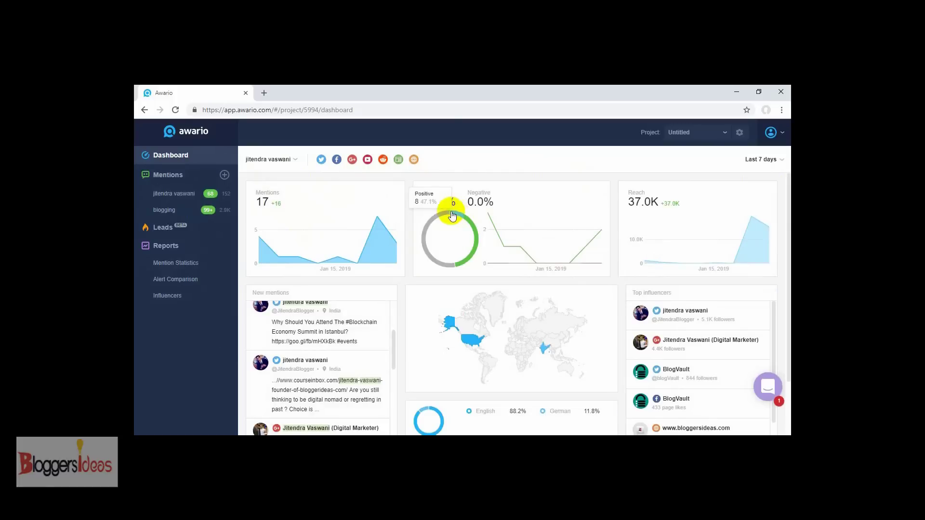
pyautogui.moveTo(429, 226)
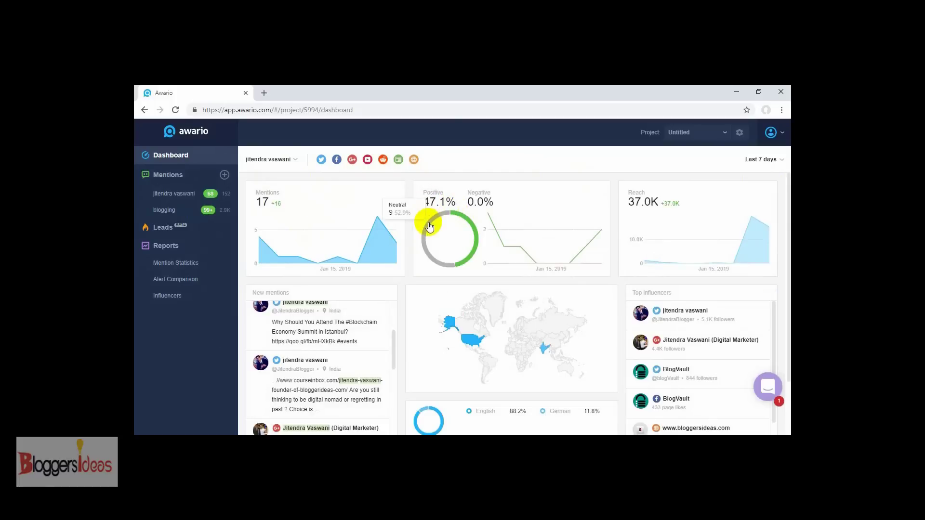
pyautogui.click(185, 189)
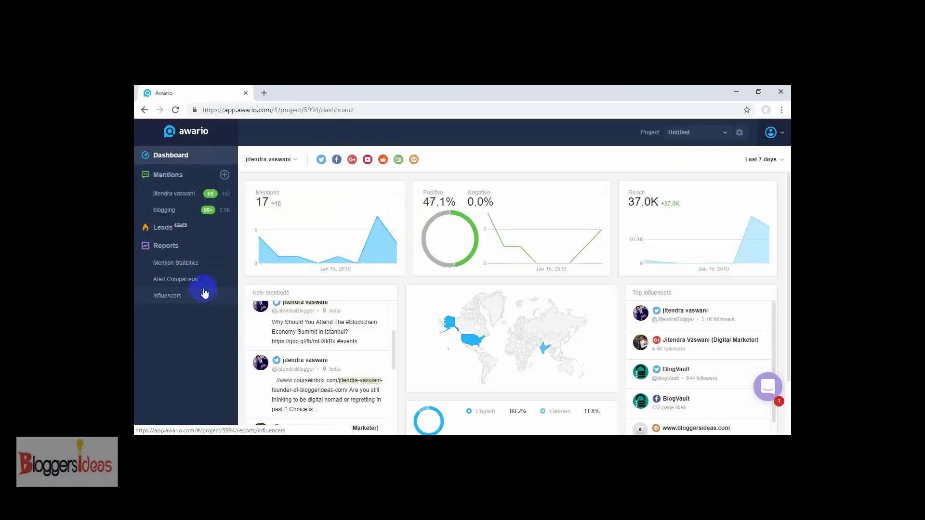
pyautogui.moveTo(223, 195)
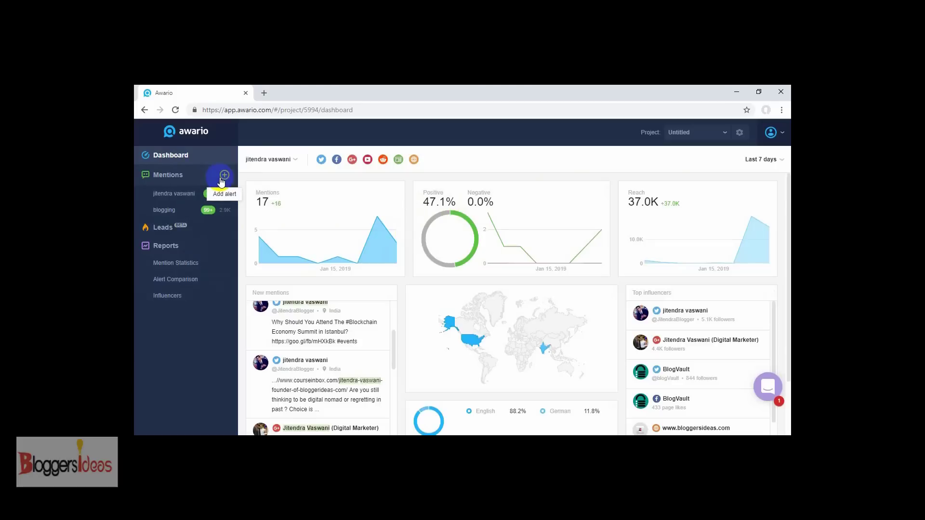
# - Start a new alert with keyword 'digital marketing' and expand More options
pyautogui.click(224, 176)
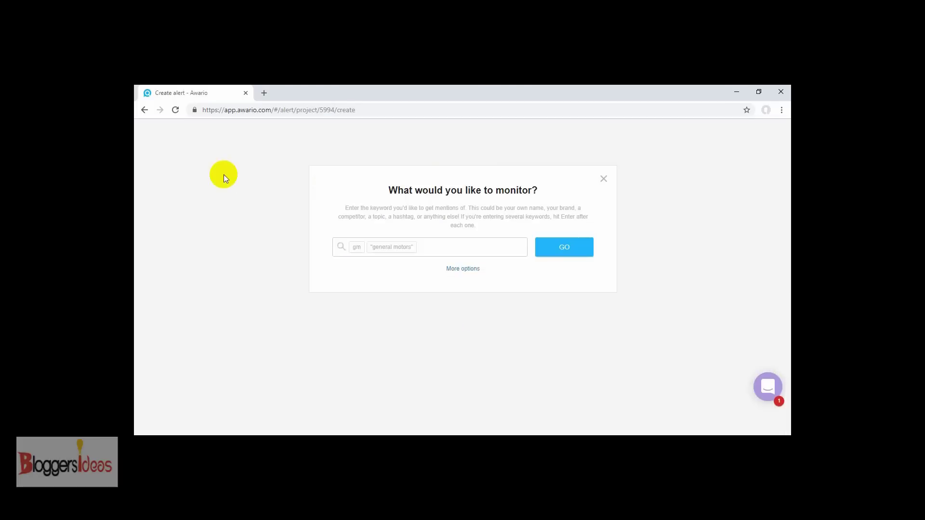
pyautogui.click(428, 265)
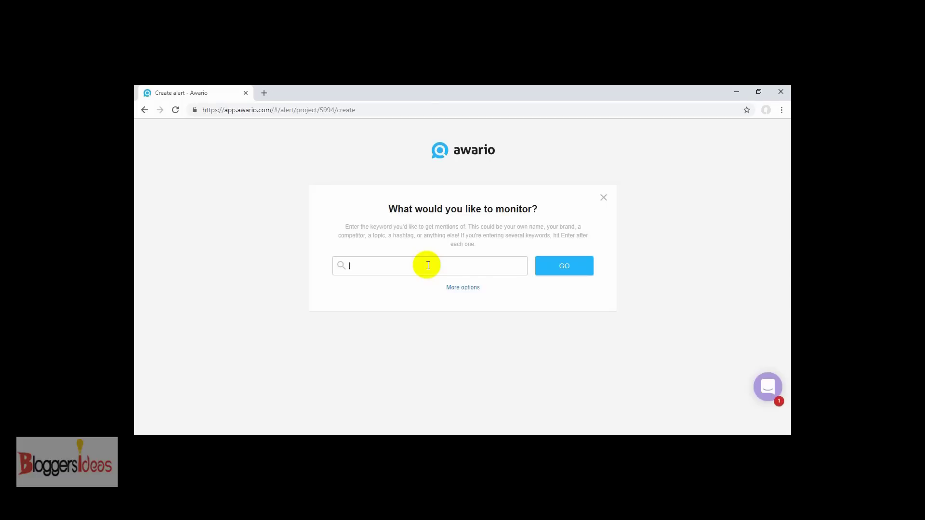
pyautogui.write('digital marketing')
pyautogui.press('Return')
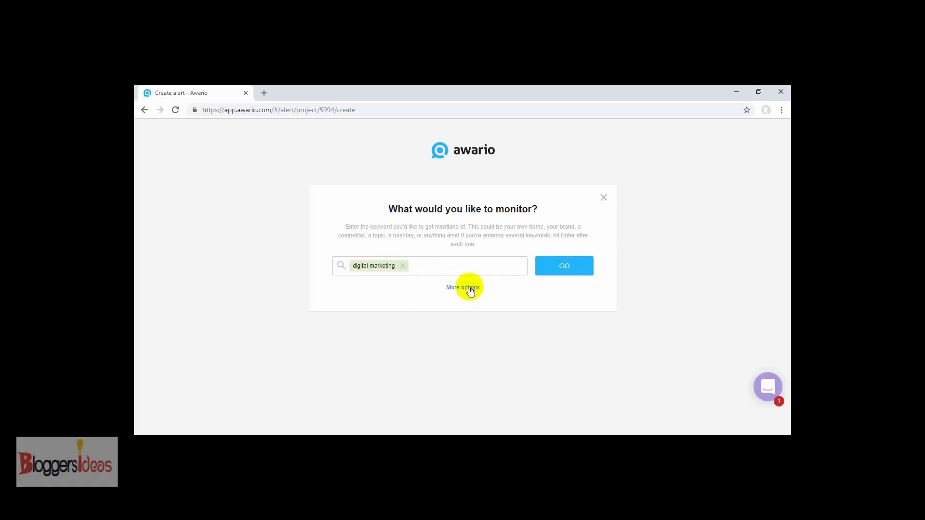
pyautogui.click(470, 289)
pyautogui.click(473, 290)
pyautogui.scroll(-3, 440, 273)
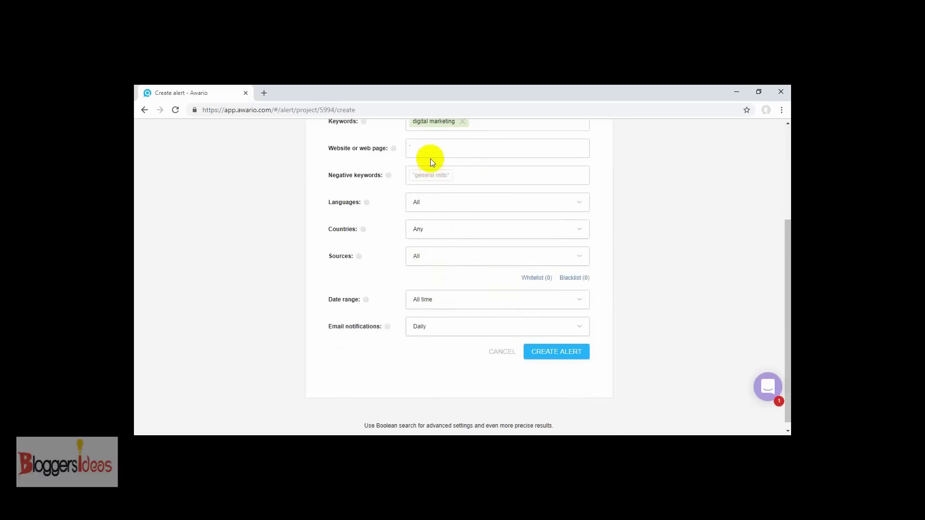
# - Add website neilpatel.com and negative keyword 'blogging' to the alert
pyautogui.scroll(1, 409, 170)
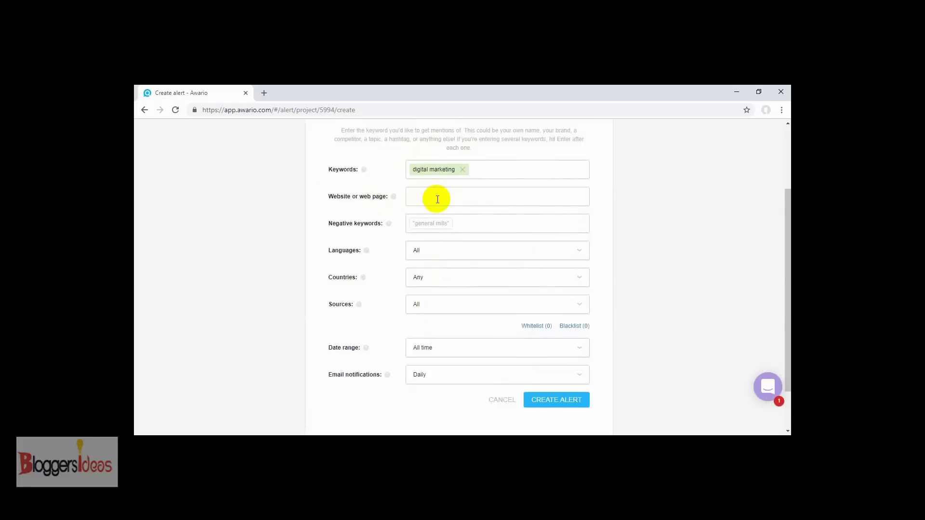
pyautogui.write('neilpatel ')
pyautogui.write('com')
pyautogui.click(449, 225)
pyautogui.write('m')
pyautogui.press('BackSpace')
pyautogui.write('blogging')
pyautogui.click(442, 255)
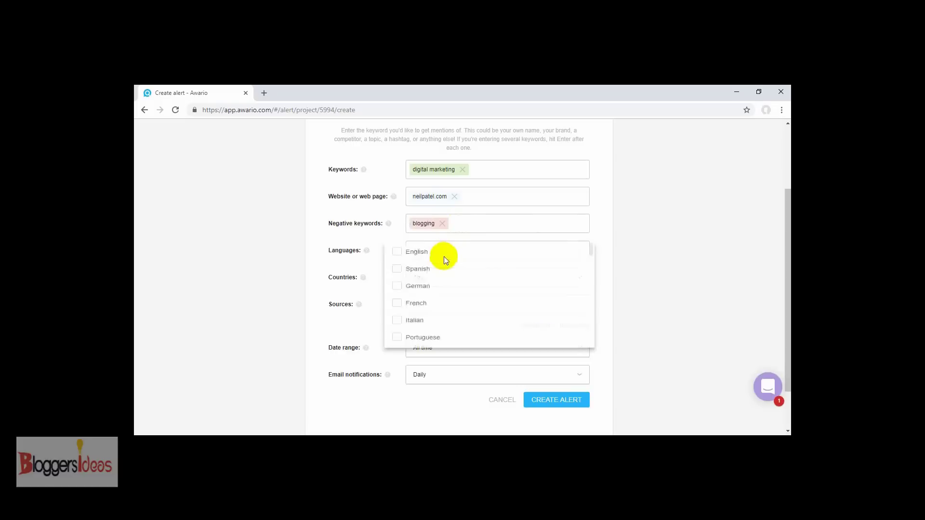
# - Limit the alert's languages to English, Spanish and German
pyautogui.click(397, 253)
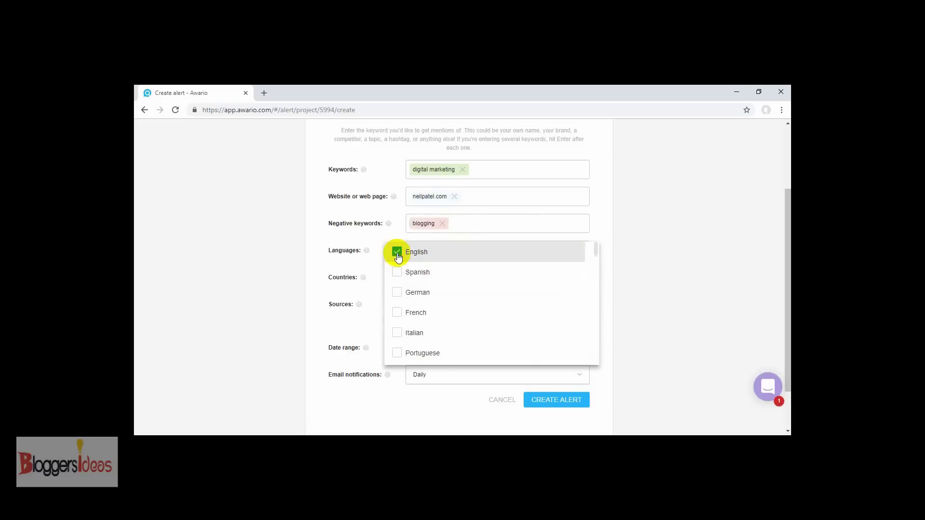
pyautogui.click(395, 273)
pyautogui.click(395, 298)
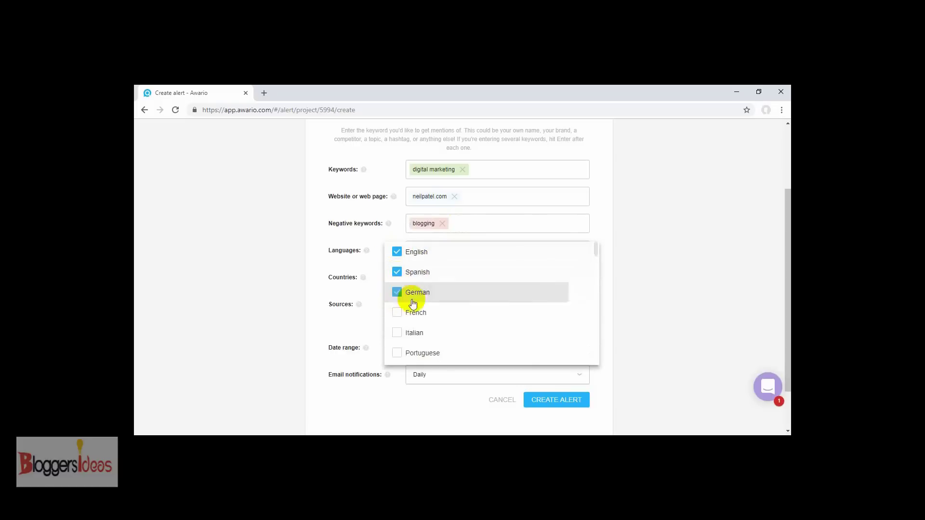
pyautogui.moveTo(596, 253)
pyautogui.mouseDown()
pyautogui.moveTo(594, 274)
pyautogui.moveTo(597, 252)
pyautogui.mouseUp()
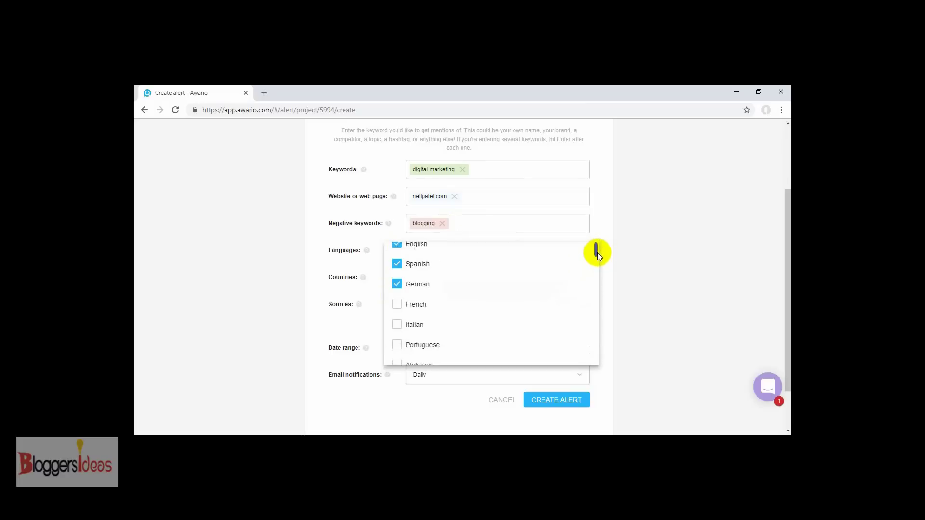
pyautogui.click(640, 253)
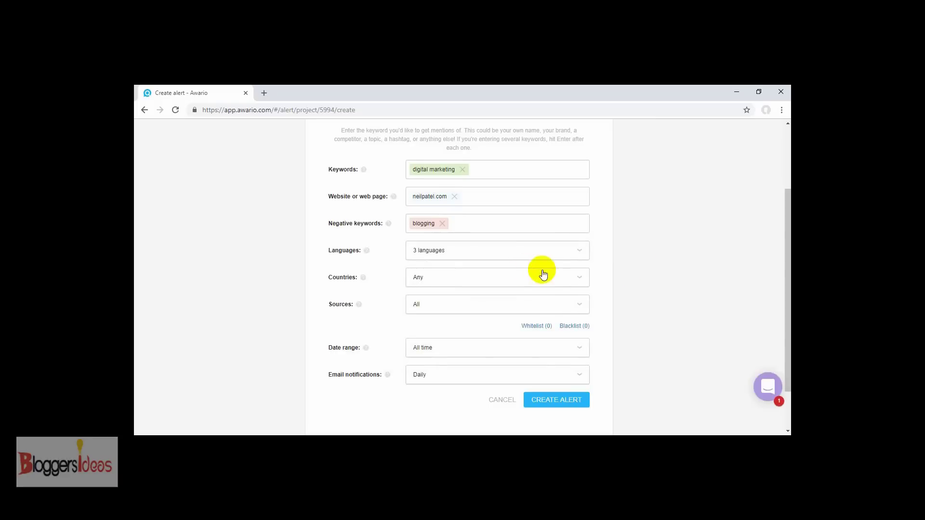
# - Restrict the alert's countries to United States, United Kingdom and Germany
pyautogui.scroll(-1, 542, 274)
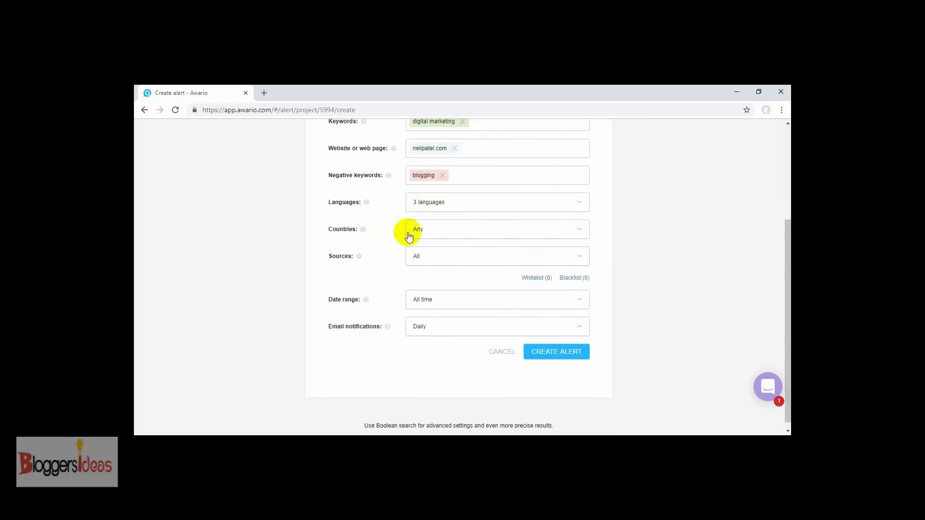
pyautogui.click(444, 234)
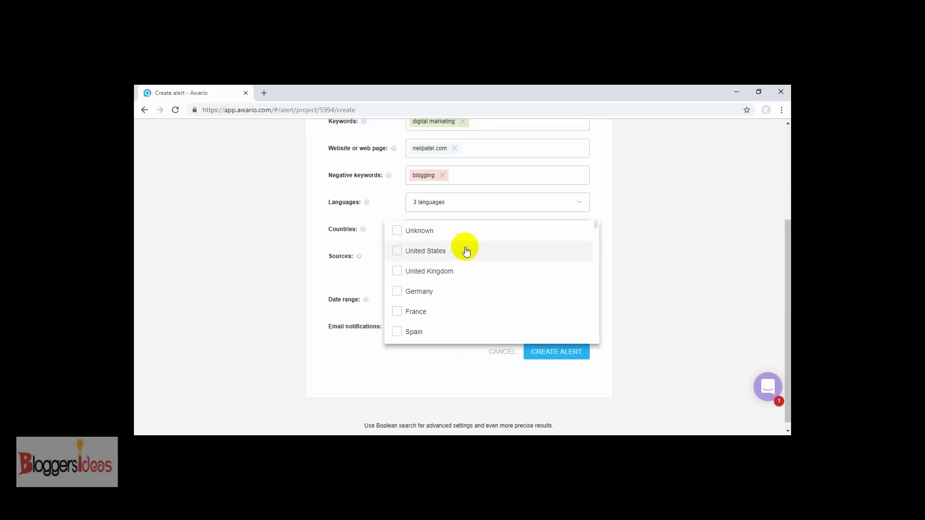
pyautogui.click(394, 256)
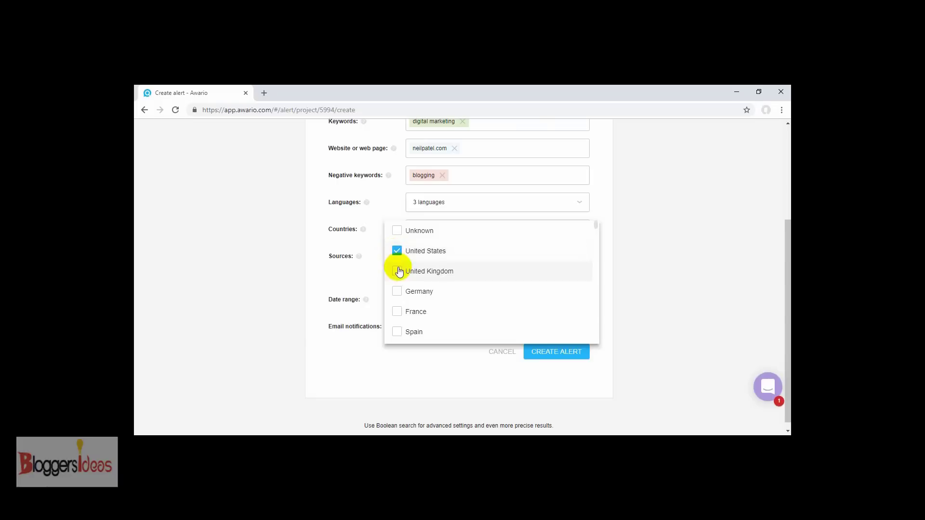
pyautogui.click(396, 271)
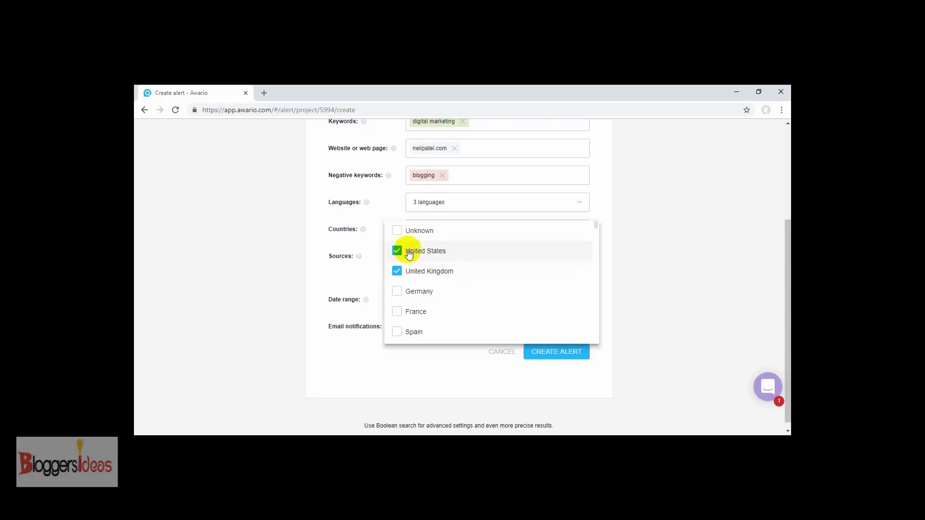
pyautogui.click(397, 290)
pyautogui.scroll(-2, 527, 256)
pyautogui.scroll(2, 412, 252)
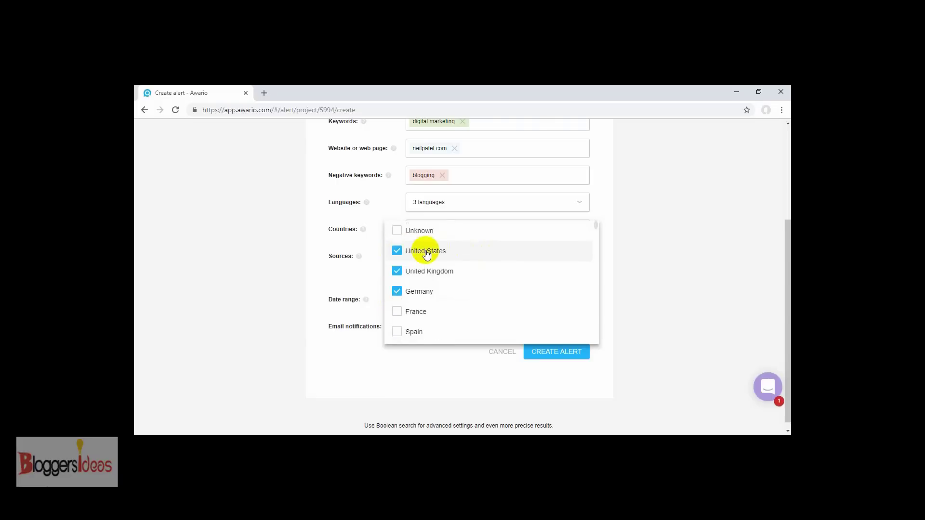
pyautogui.scroll(-3, 423, 260)
pyautogui.scroll(2, 433, 249)
pyautogui.scroll(2, 434, 250)
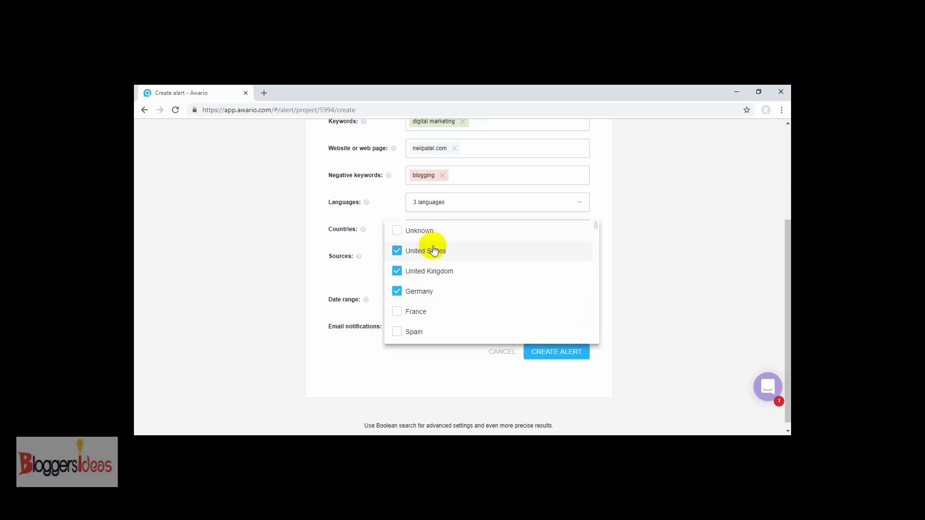
pyautogui.click(686, 287)
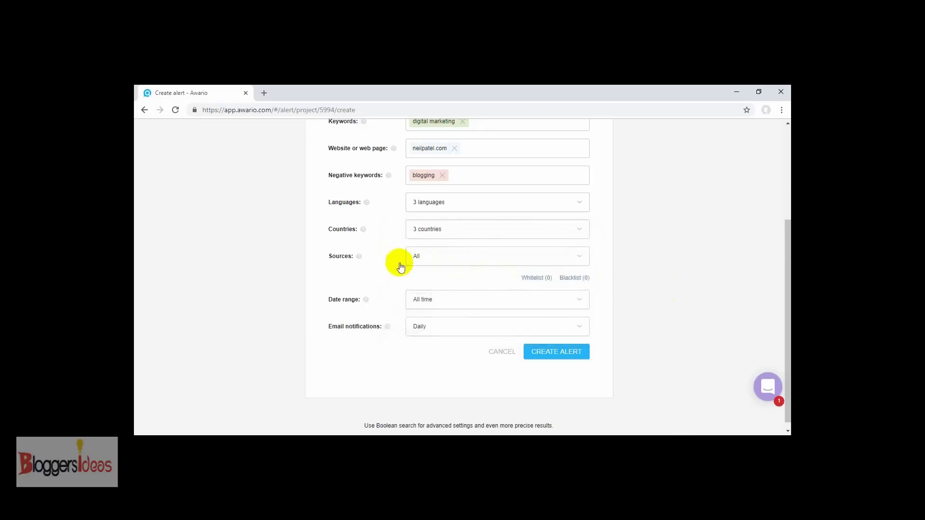
# - Keep all sources, set a 6 months date range and Daily emails, then create the alert
pyautogui.click(443, 255)
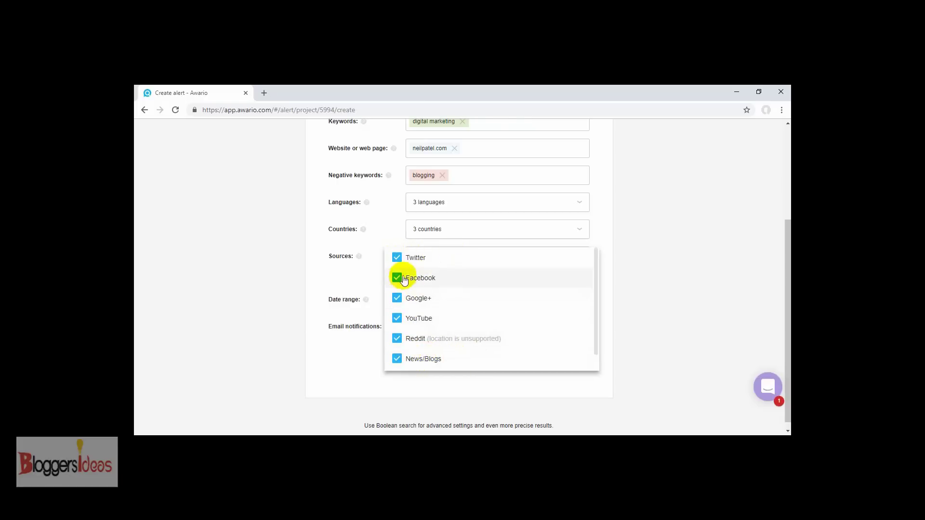
pyautogui.click(337, 270)
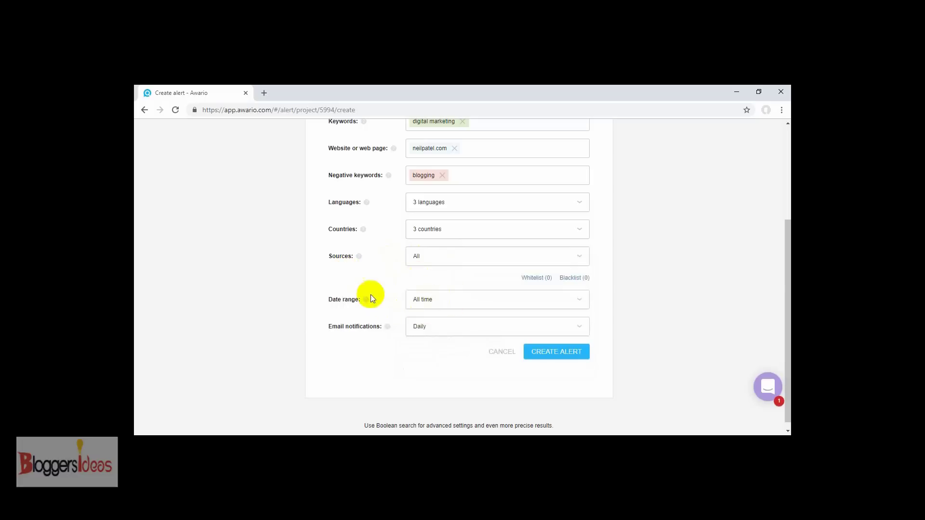
pyautogui.scroll(-1, 366, 293)
pyautogui.click(435, 297)
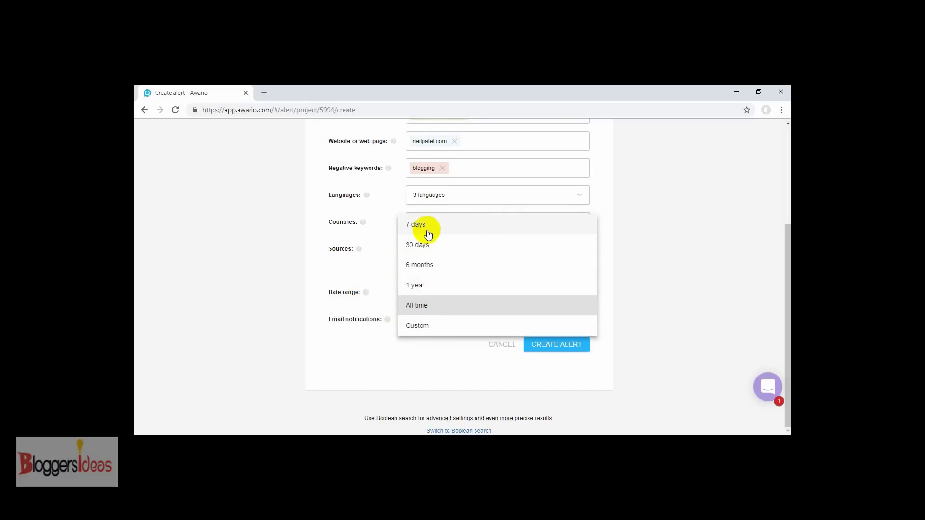
pyautogui.click(420, 265)
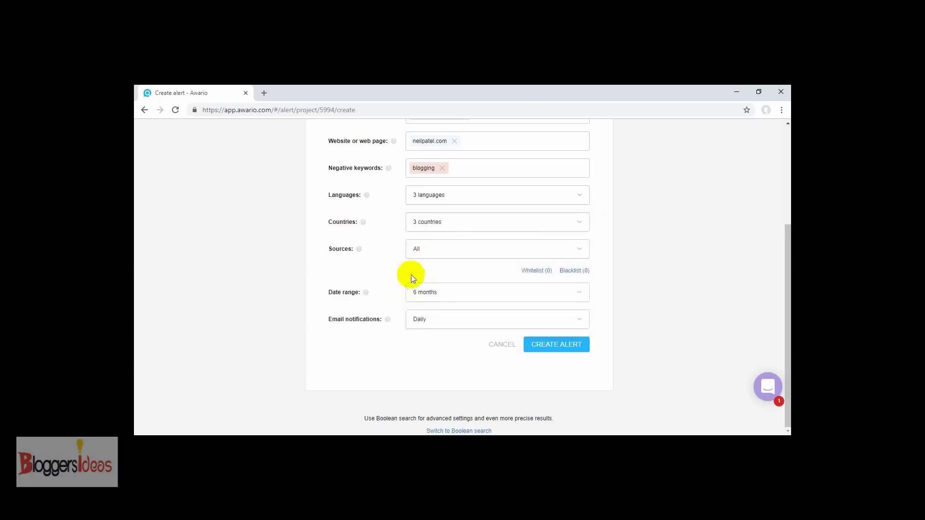
pyautogui.click(430, 322)
pyautogui.click(432, 324)
pyautogui.click(551, 348)
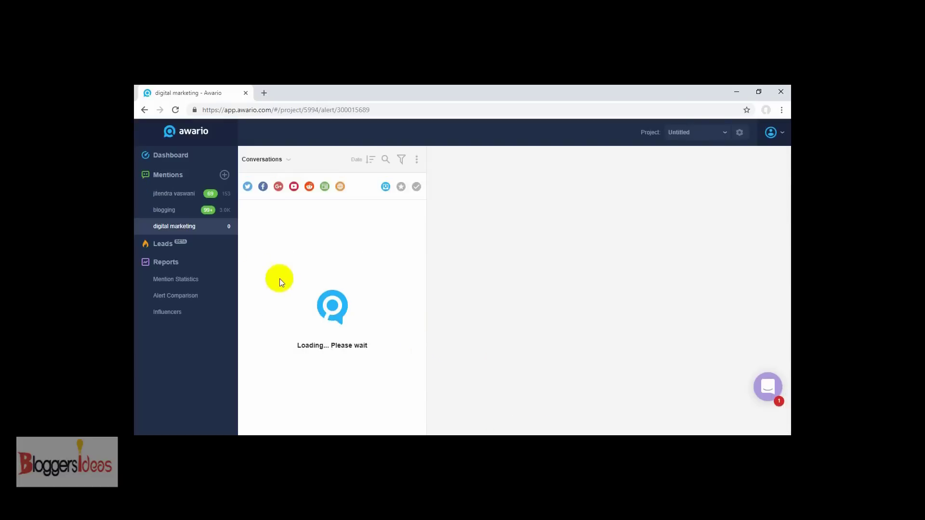
# - Open the digital marketing alert's mentions and scroll through the Conversations feed
pyautogui.click(138, 229)
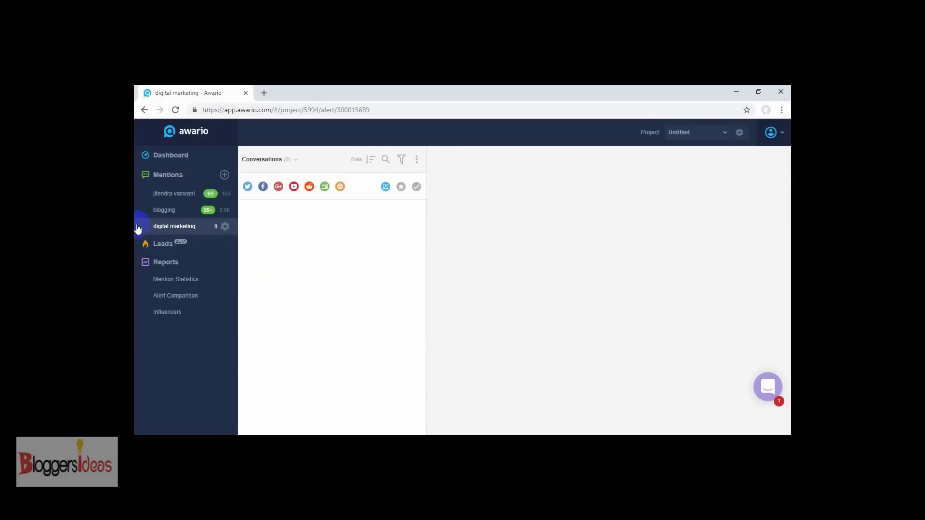
pyautogui.click(207, 230)
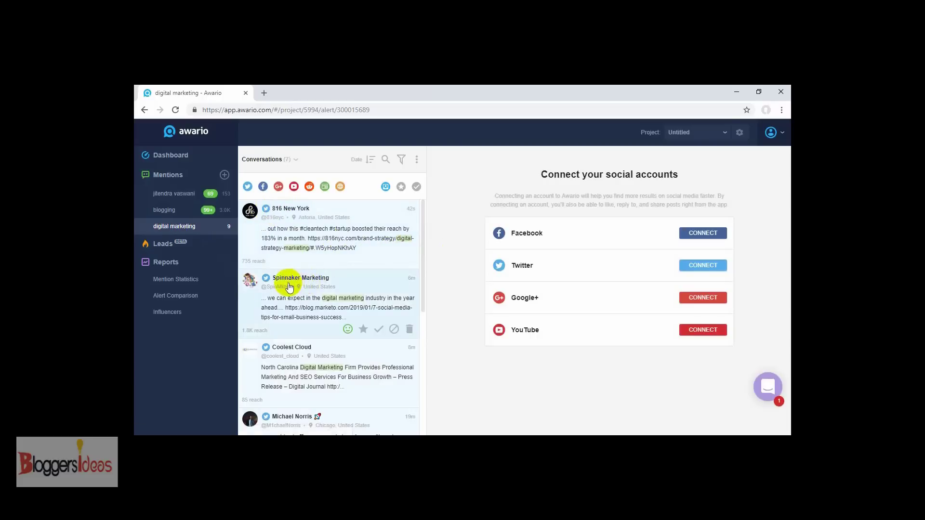
pyautogui.scroll(-1, 322, 332)
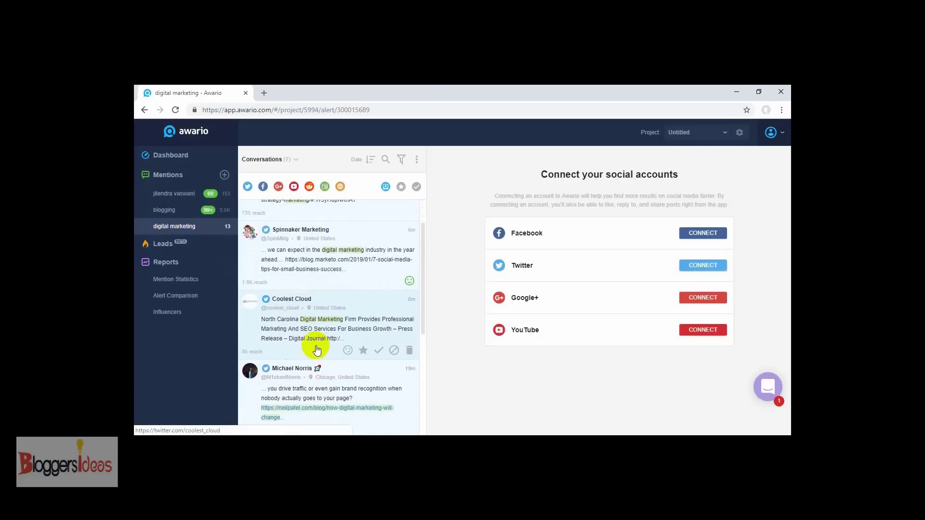
pyautogui.scroll(-1, 311, 359)
pyautogui.scroll(-2, 304, 366)
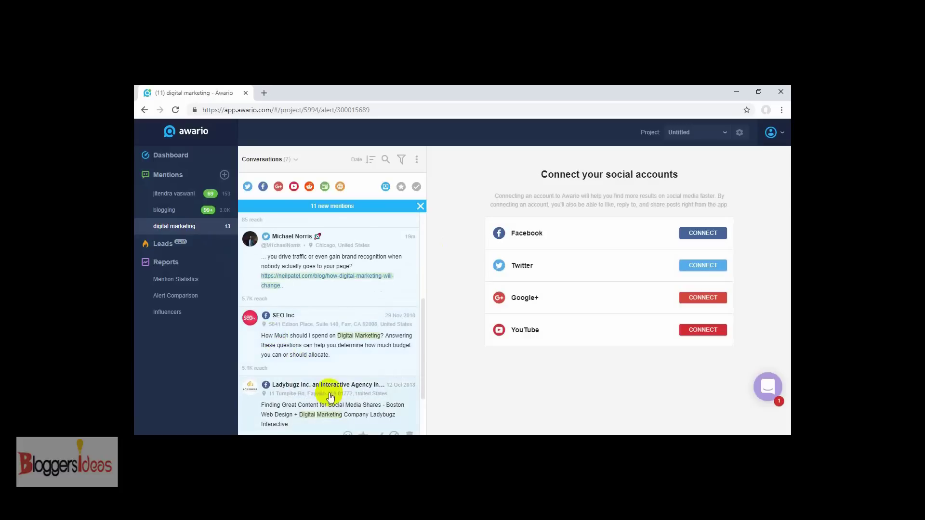
pyautogui.scroll(4, 337, 305)
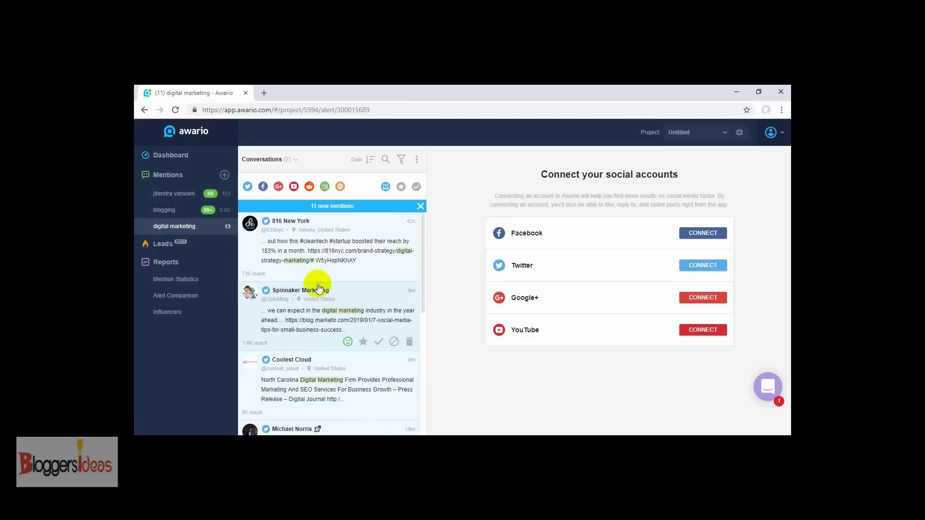
pyautogui.click(181, 230)
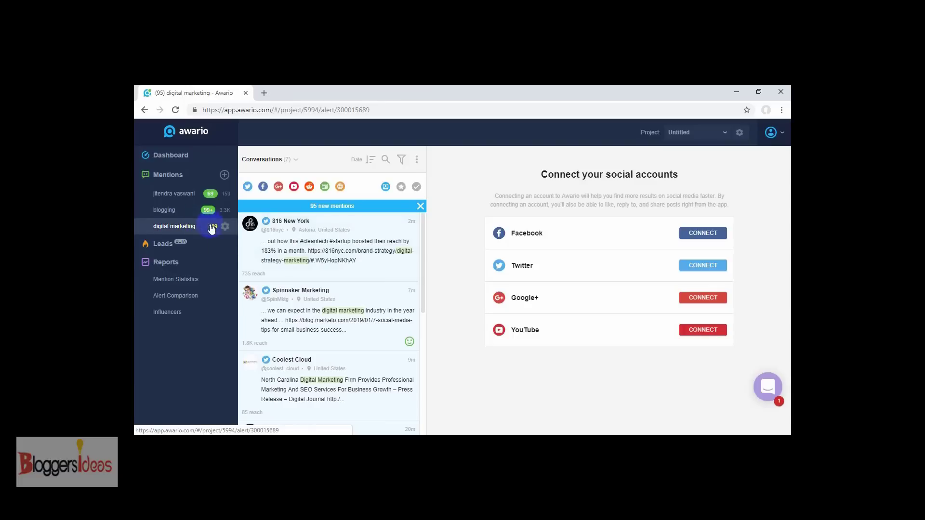
# - Toggle Facebook mentions off and back on, and include Google+ mentions
pyautogui.click(264, 188)
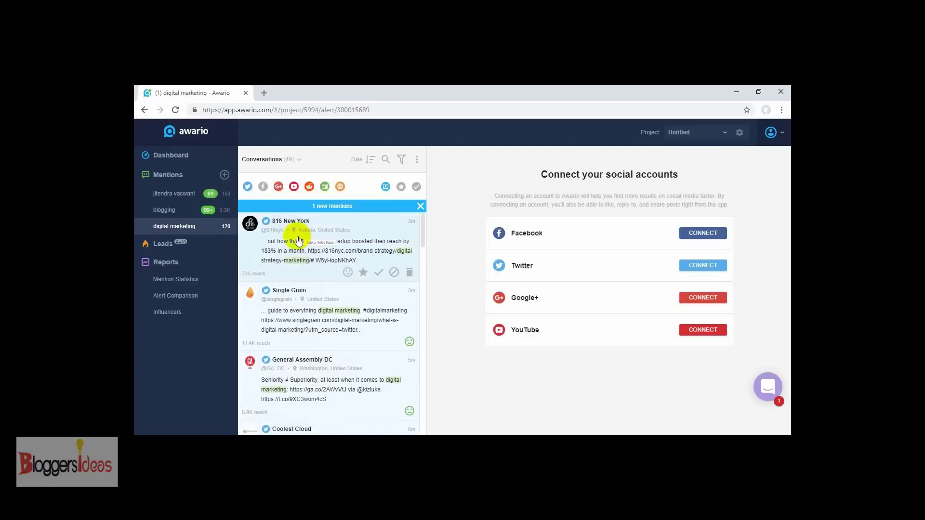
pyautogui.click(263, 188)
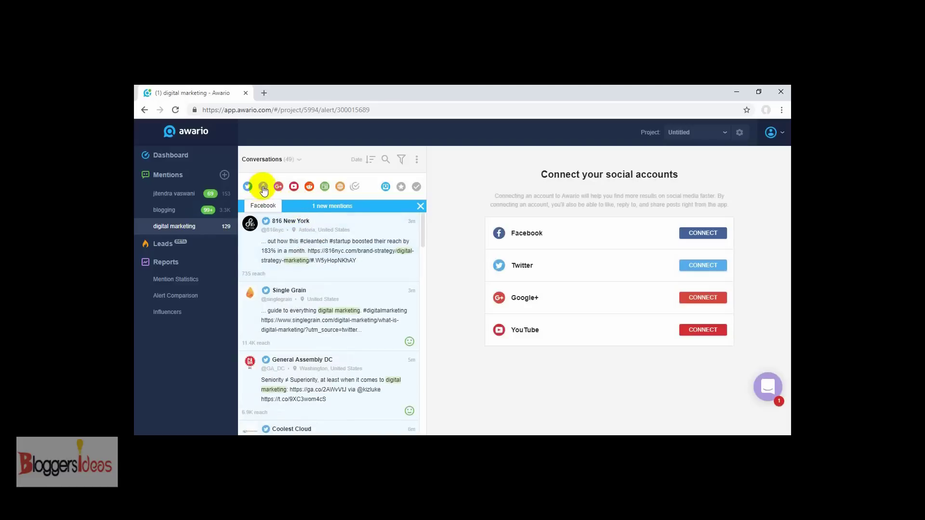
pyautogui.click(291, 190)
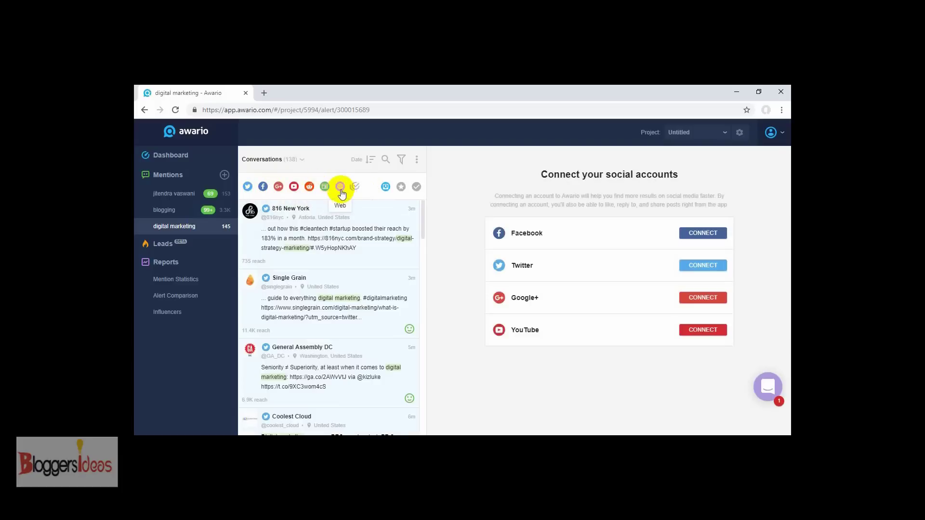
# - Check the Conversations feed view choices, then start a search within the mentions
pyautogui.click(302, 161)
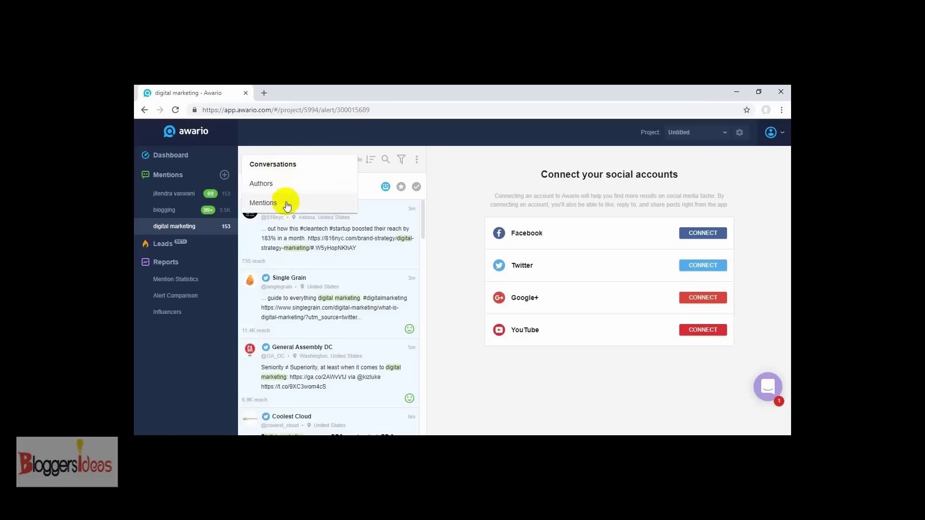
pyautogui.click(452, 170)
pyautogui.click(385, 159)
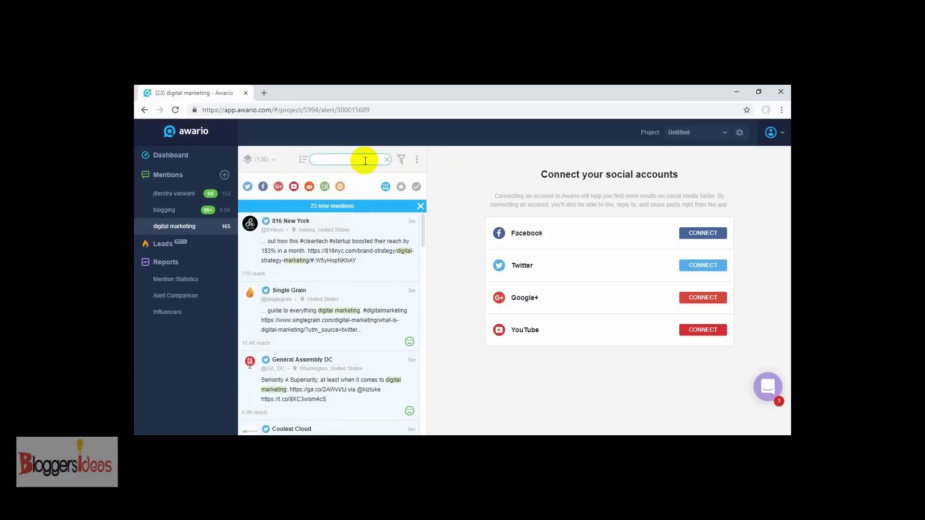
pyautogui.click(340, 158)
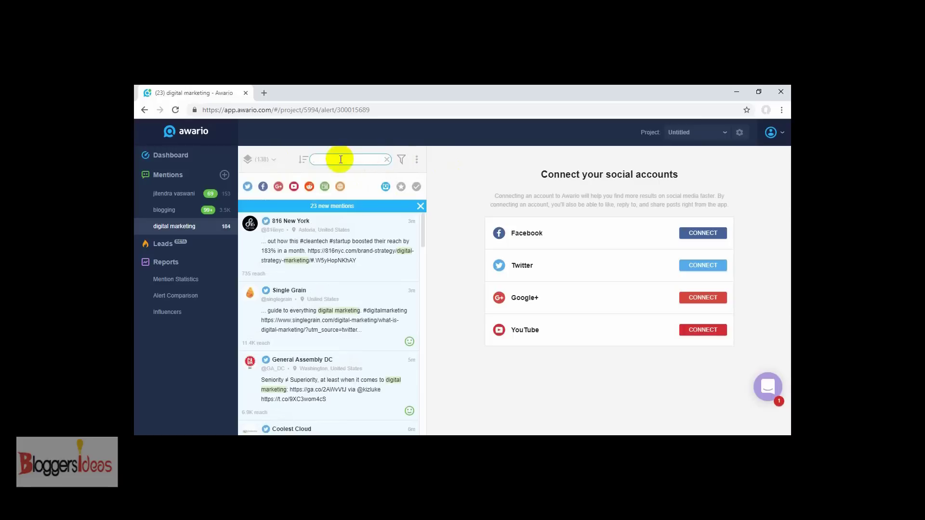
# - Open the feed filters, keep Time period at All time, and apply them
pyautogui.click(403, 161)
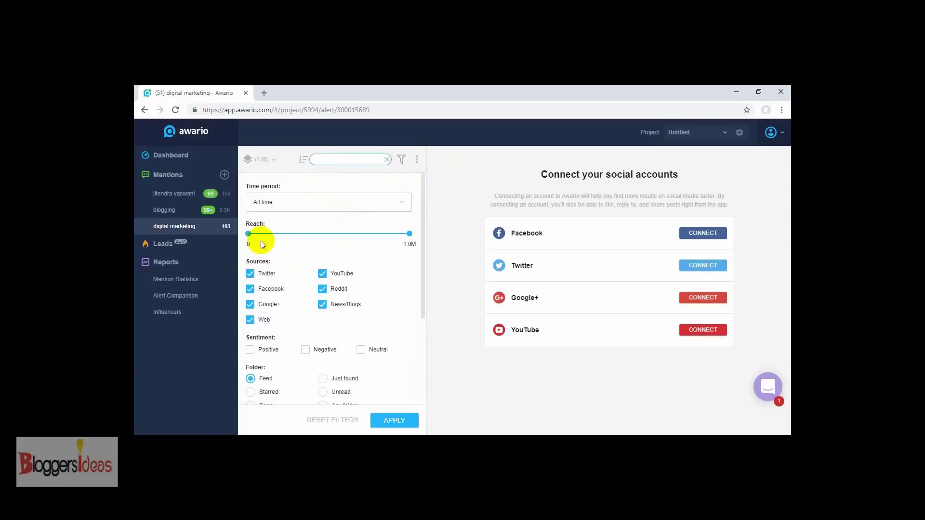
pyautogui.click(286, 202)
pyautogui.click(286, 204)
pyautogui.moveTo(421, 311); pyautogui.dragTo(426, 401)
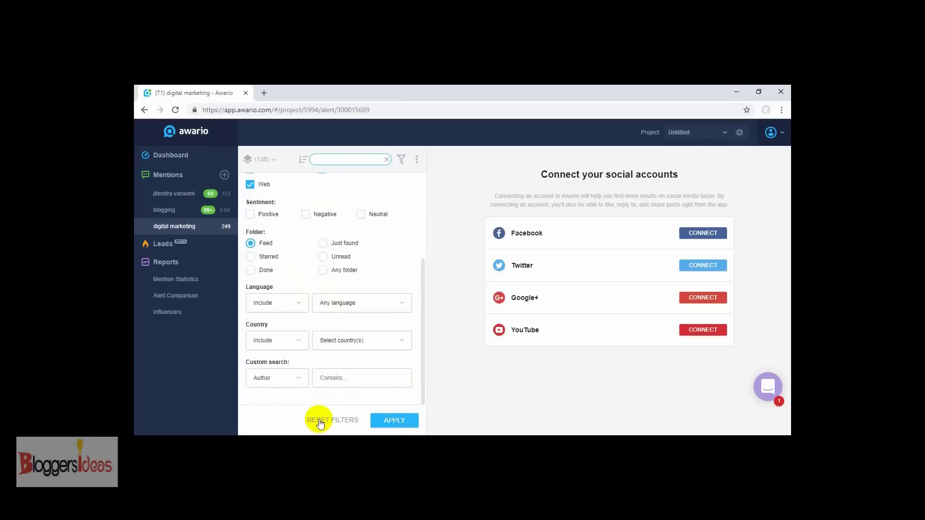
pyautogui.click(393, 422)
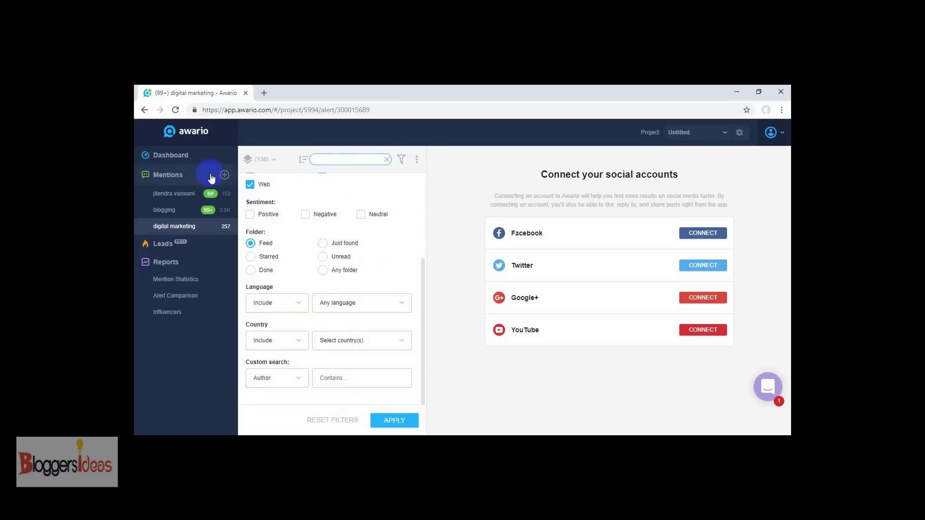
# - Go to the Leads page from the left sidebar
pyautogui.click(171, 250)
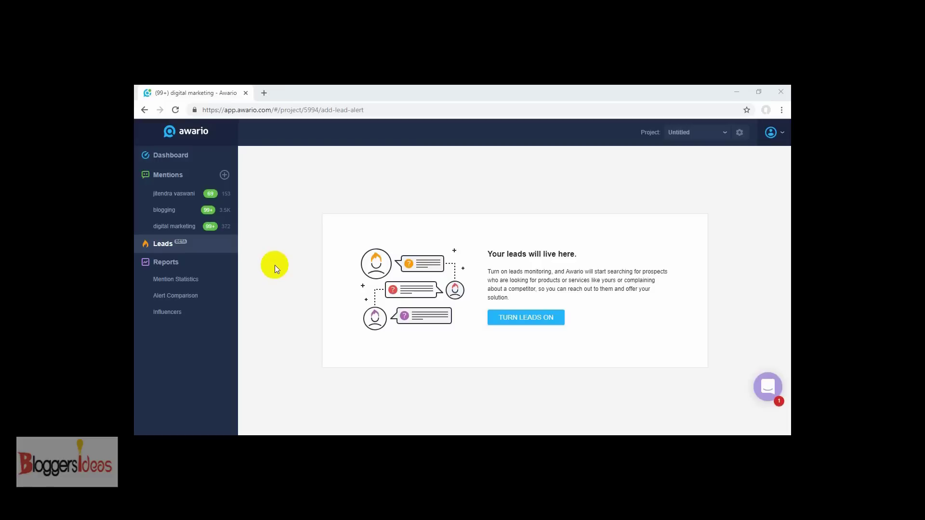
# - Open the Mention Statistics report under Reports in the sidebar
pyautogui.click(218, 249)
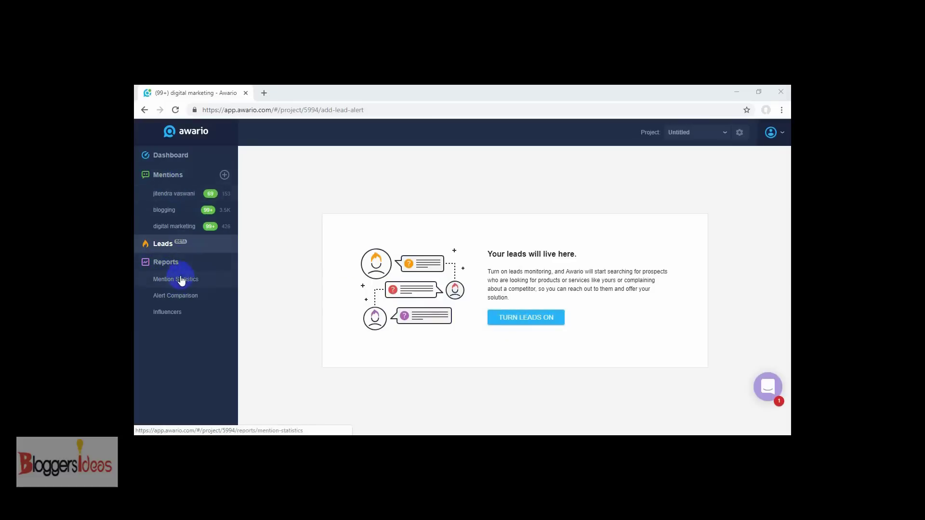
pyautogui.click(192, 287)
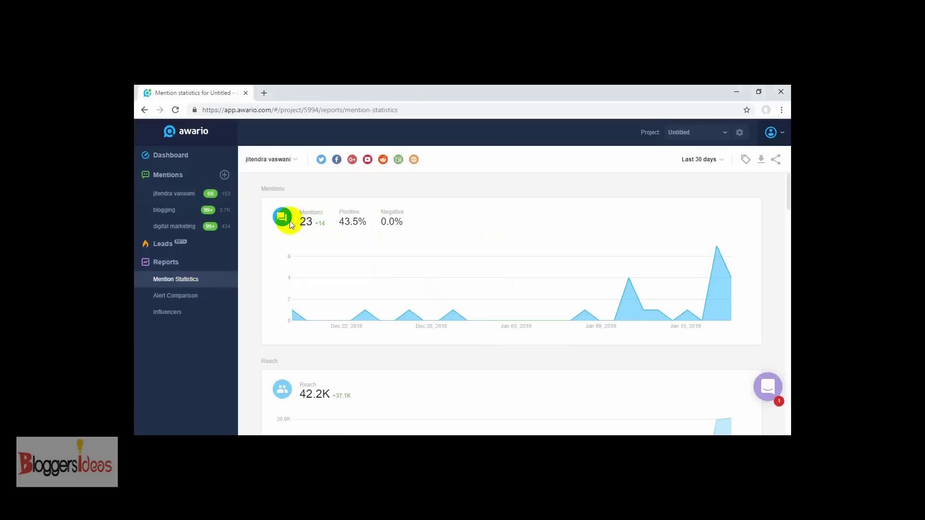
pyautogui.scroll(-3, 316, 229)
pyautogui.scroll(2, 345, 236)
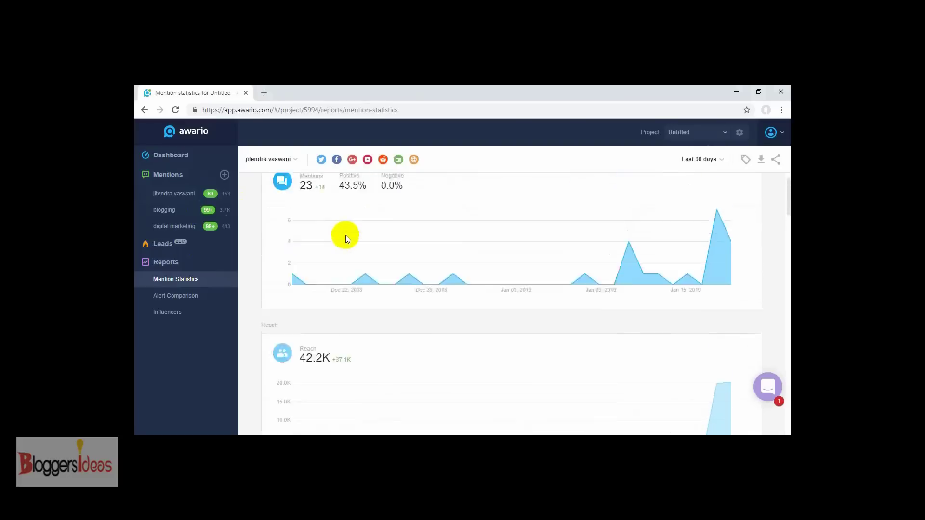
pyautogui.scroll(1, 345, 235)
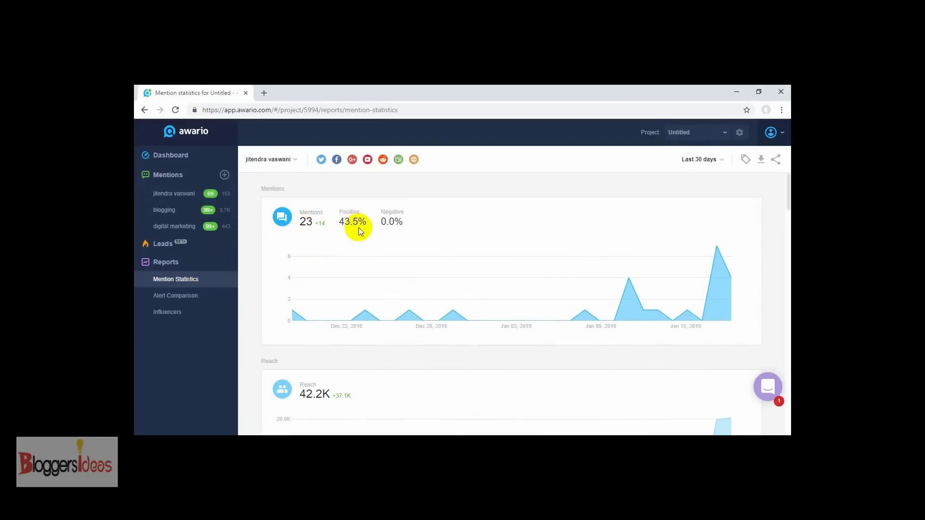
pyautogui.scroll(-4, 390, 250)
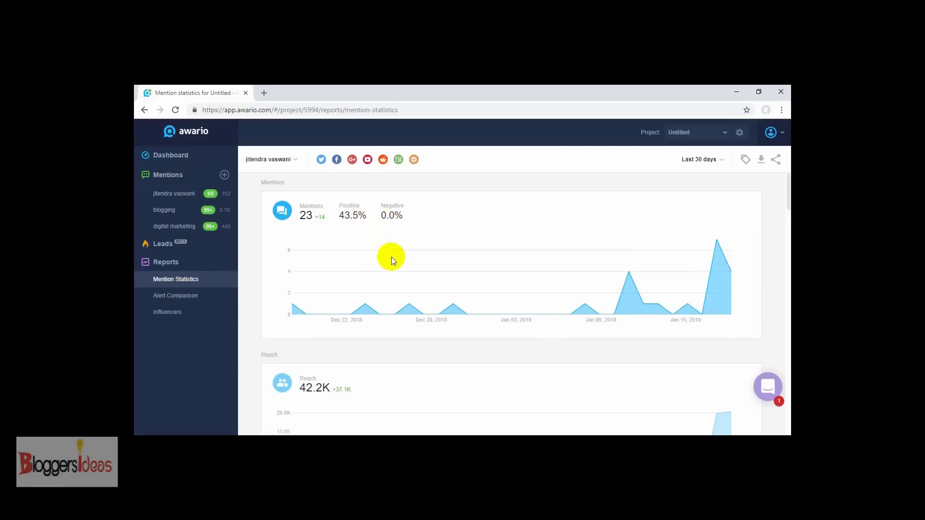
pyautogui.scroll(3, 378, 267)
pyautogui.scroll(1, 391, 233)
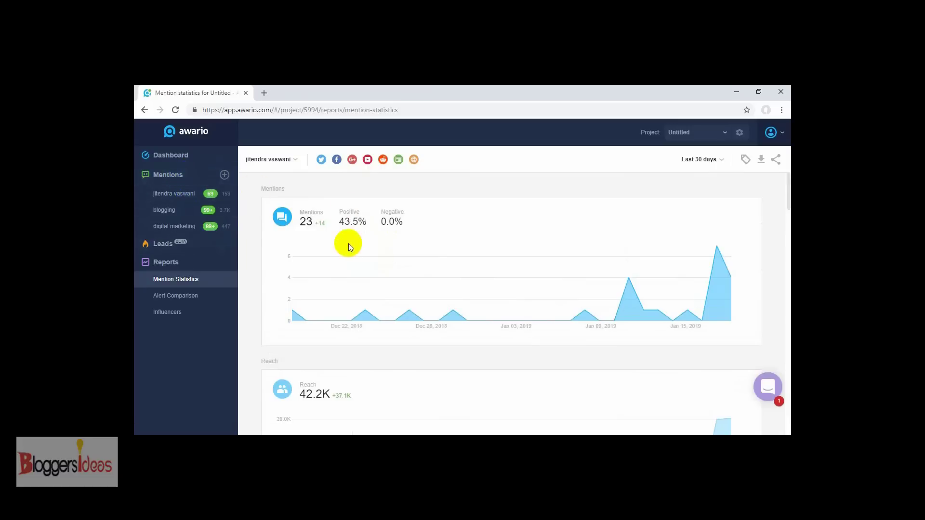
pyautogui.scroll(-4, 349, 294)
pyautogui.scroll(-4, 349, 343)
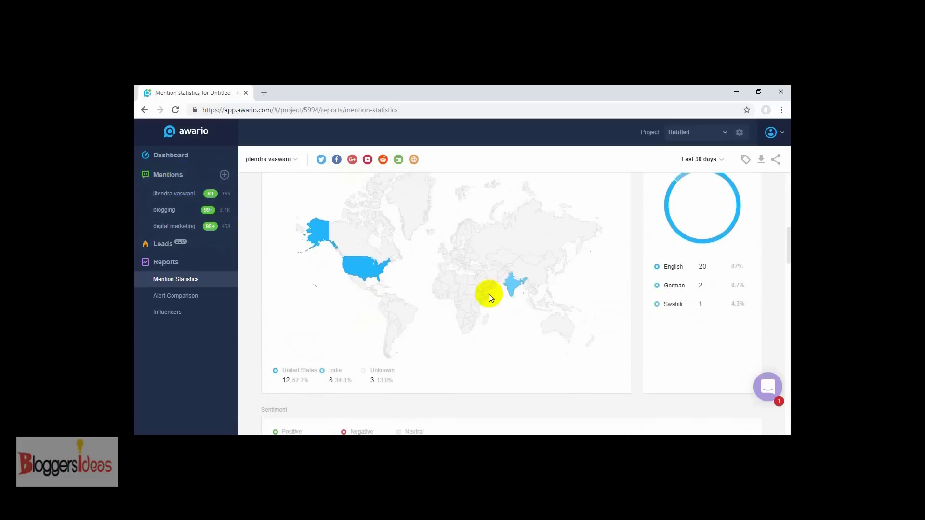
pyautogui.click(372, 271)
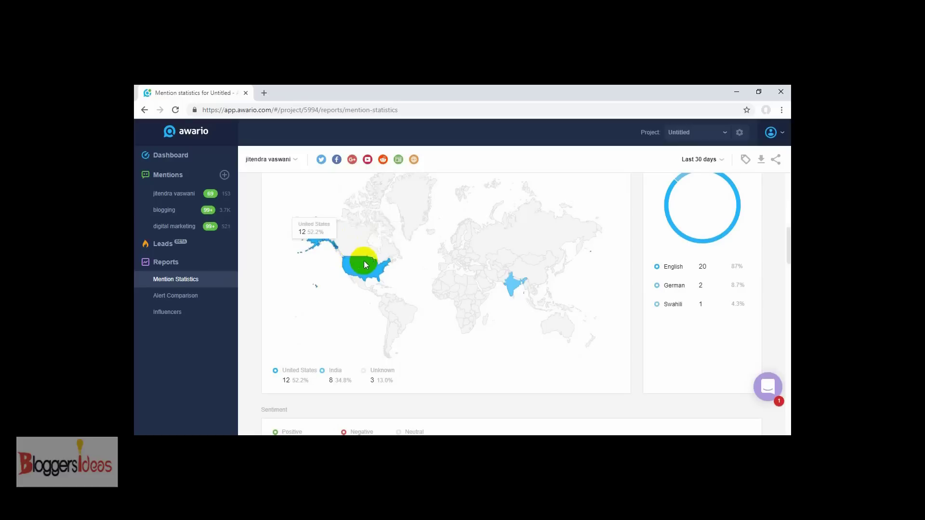
pyautogui.scroll(-3, 363, 261)
pyautogui.scroll(2, 438, 238)
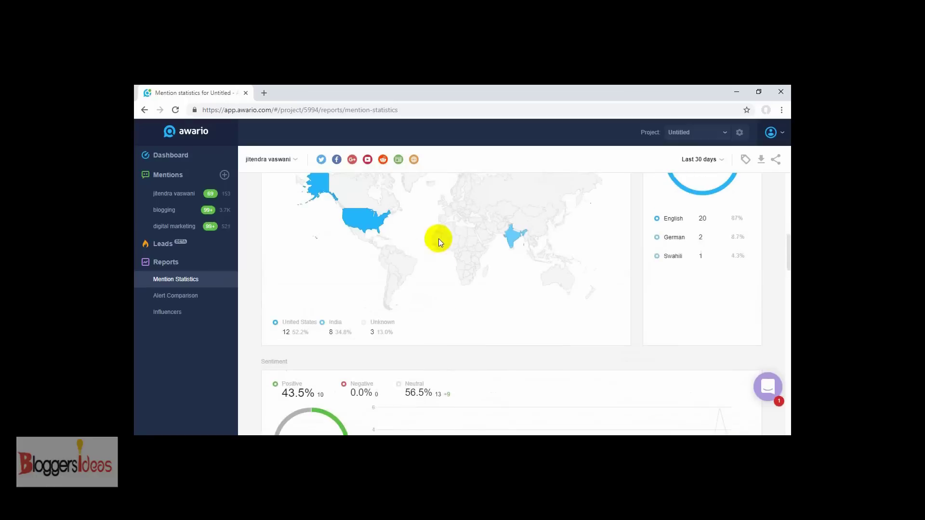
pyautogui.scroll(1, 353, 215)
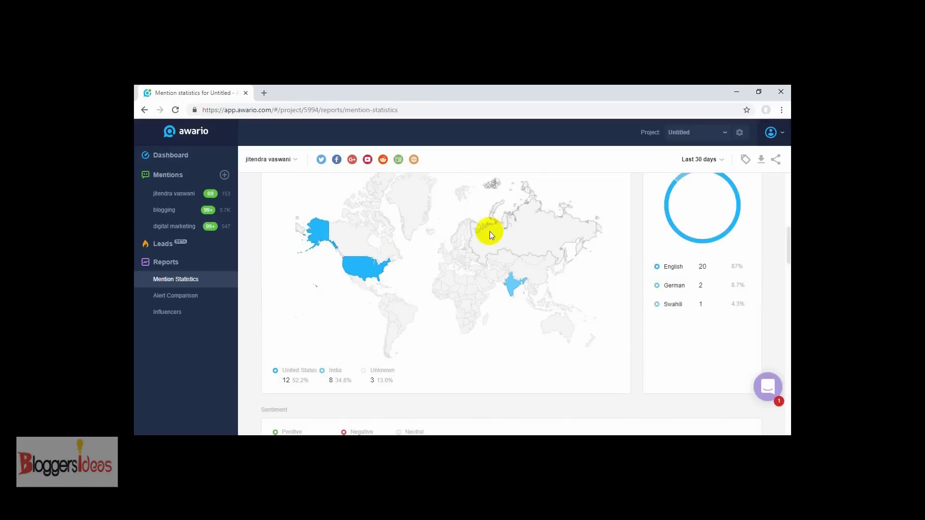
pyautogui.scroll(1, 409, 218)
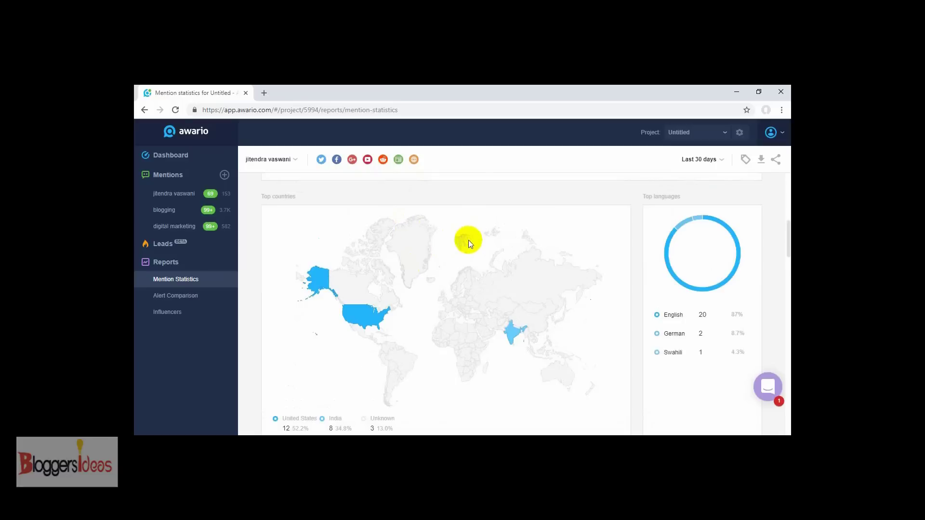
pyautogui.scroll(-1, 501, 251)
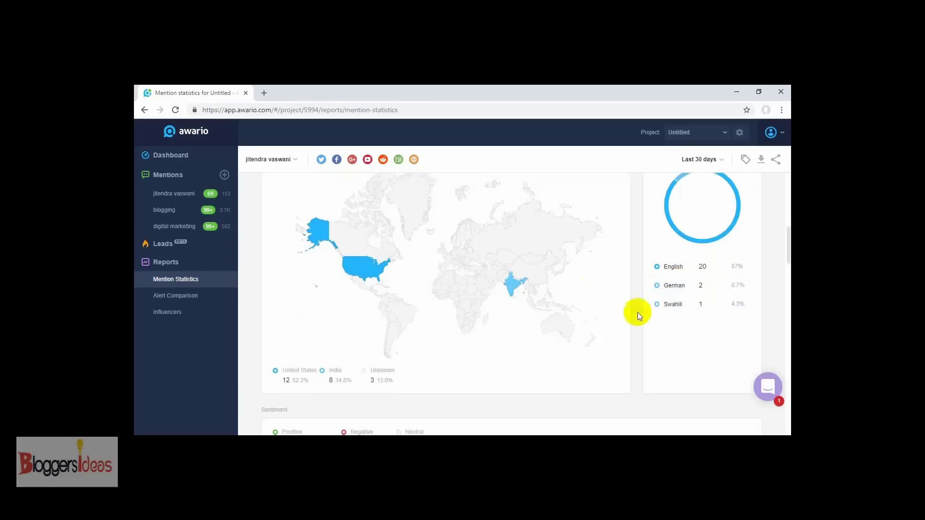
pyautogui.scroll(-4, 415, 335)
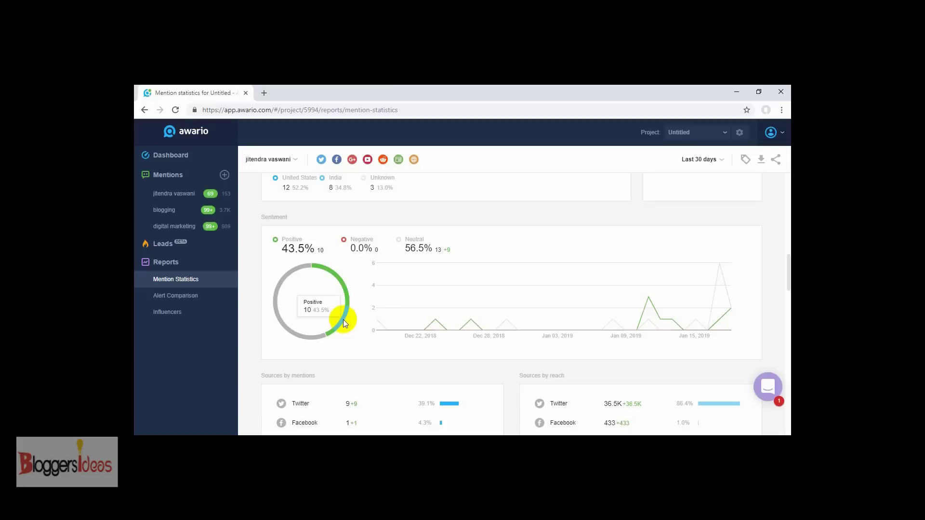
pyautogui.scroll(-15, 476, 338)
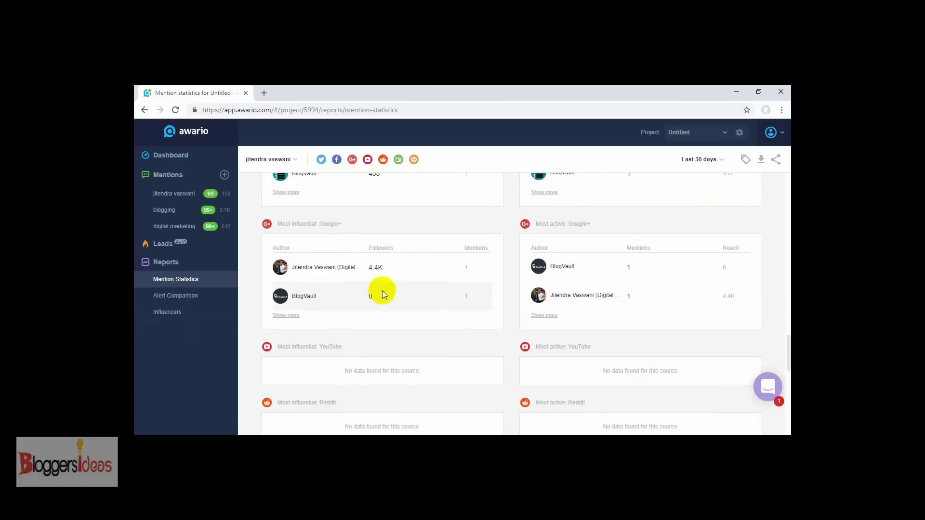
pyautogui.scroll(10, 382, 291)
pyautogui.scroll(4, 355, 274)
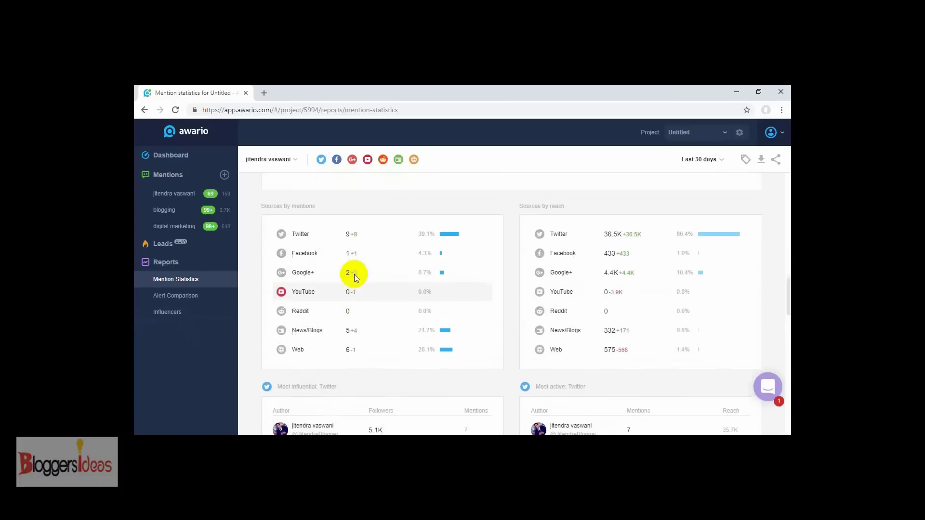
pyautogui.scroll(-1, 352, 278)
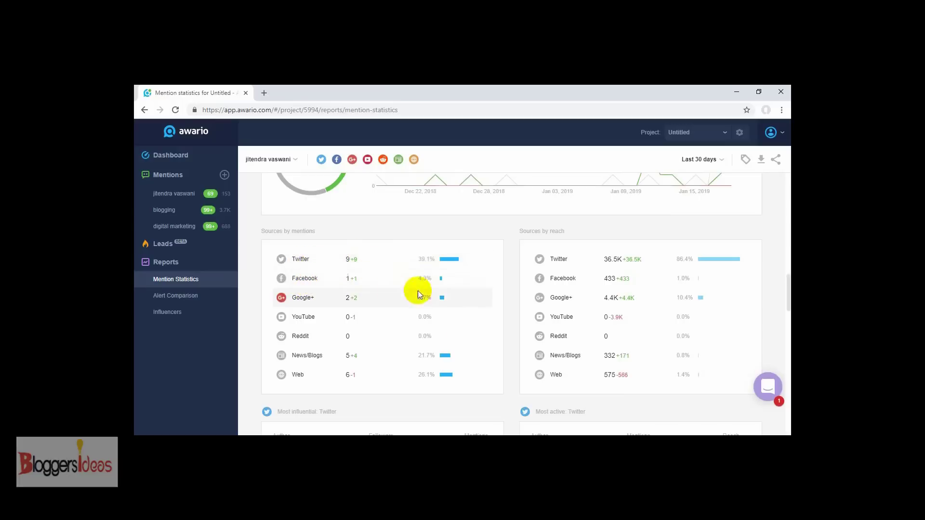
pyautogui.scroll(-5, 475, 232)
pyautogui.scroll(-8, 475, 231)
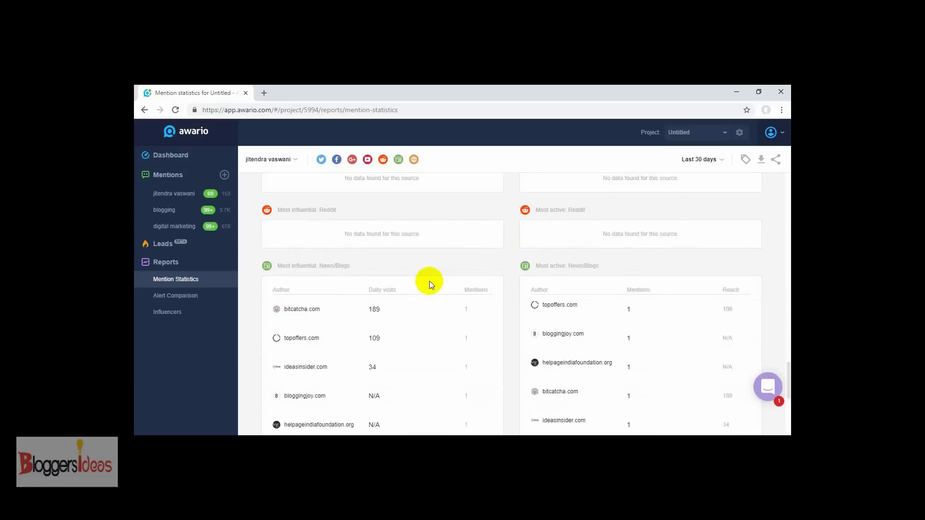
pyautogui.scroll(-5, 429, 281)
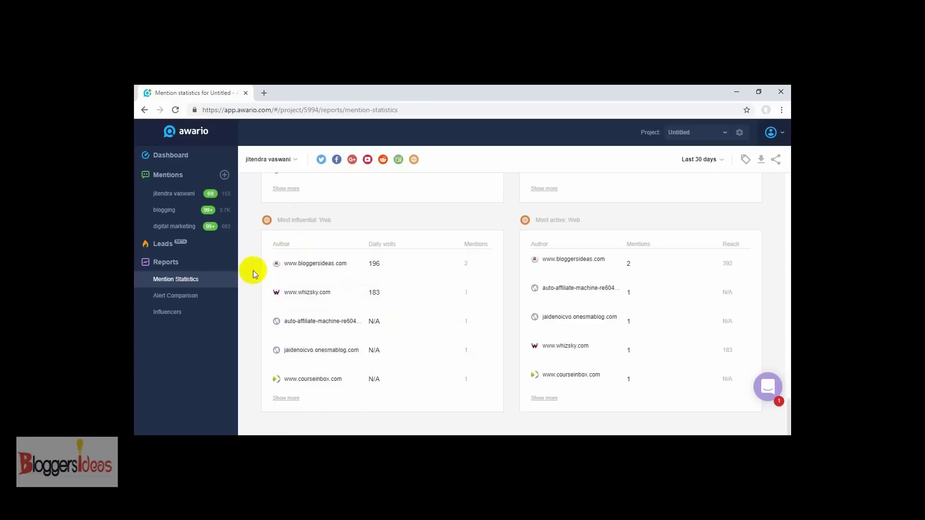
pyautogui.scroll(3, 369, 193)
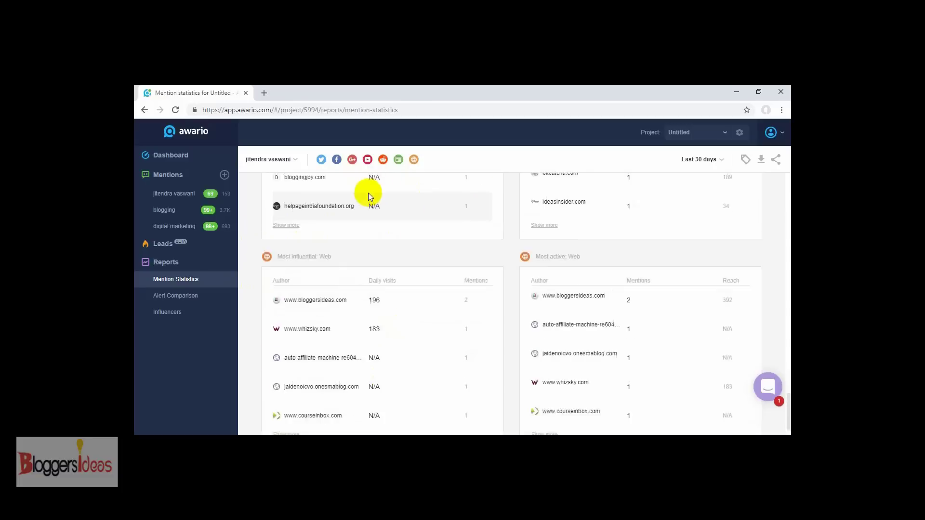
pyautogui.scroll(3, 292, 210)
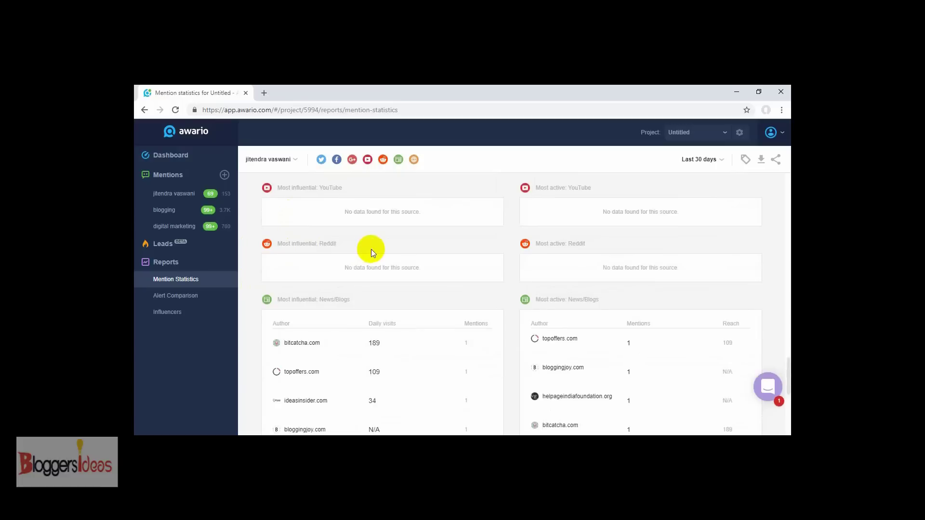
pyautogui.click(188, 302)
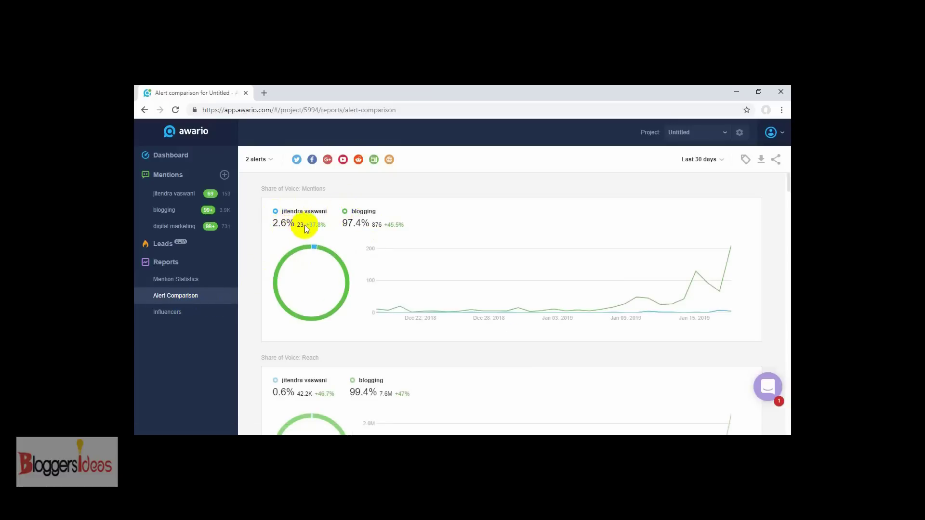
# - Open the Alert Comparison report and compare share of voice, countries, influencers and most active sites
pyautogui.click(184, 197)
pyautogui.moveTo(315, 250)
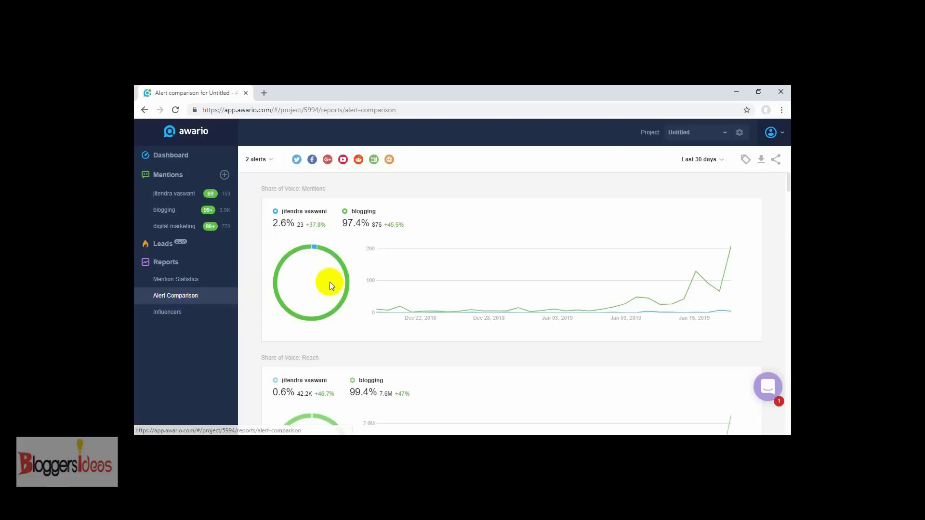
pyautogui.scroll(-8, 331, 284)
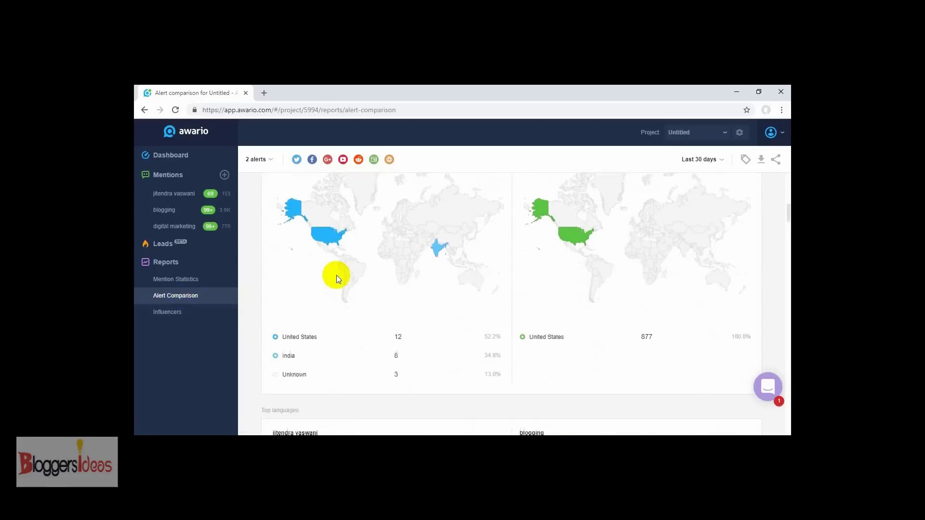
pyautogui.scroll(-1, 516, 204)
pyautogui.scroll(3, 558, 244)
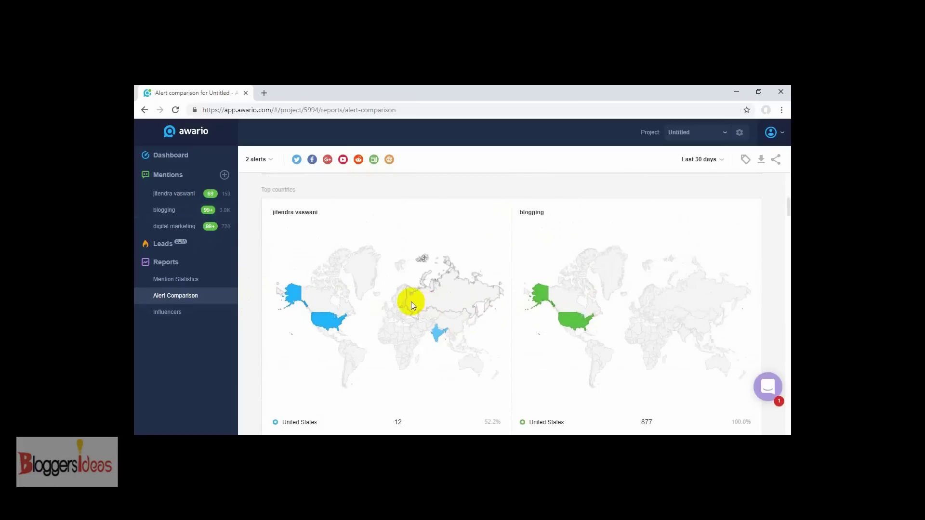
pyautogui.scroll(-1, 453, 309)
pyautogui.scroll(-12, 425, 304)
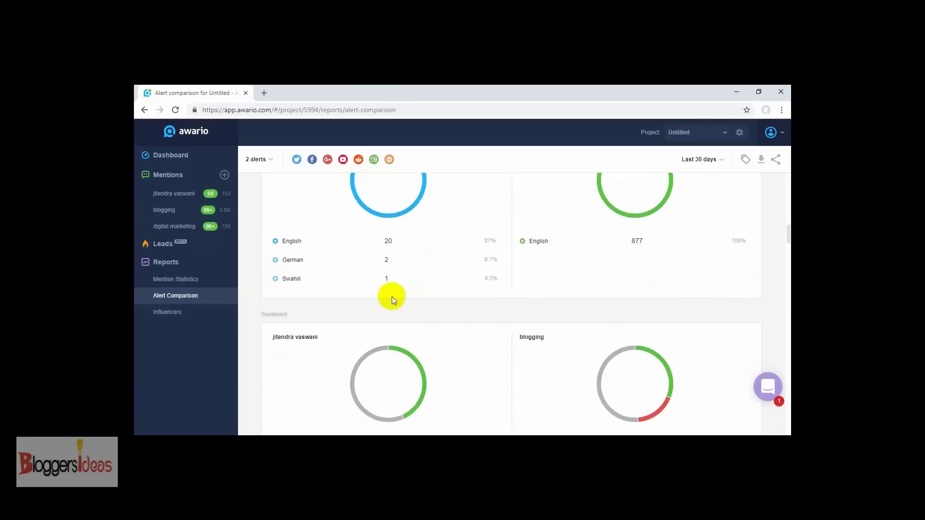
pyautogui.scroll(-10, 412, 307)
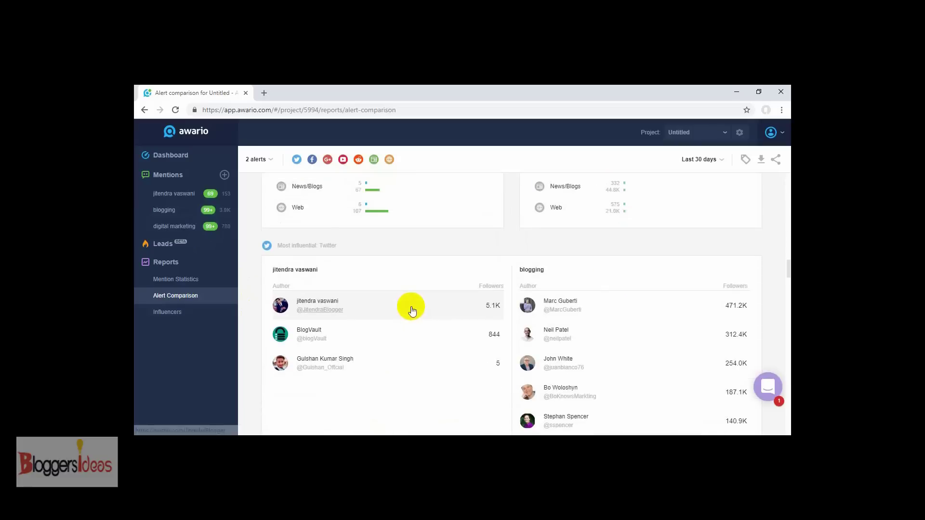
pyautogui.scroll(-10, 396, 295)
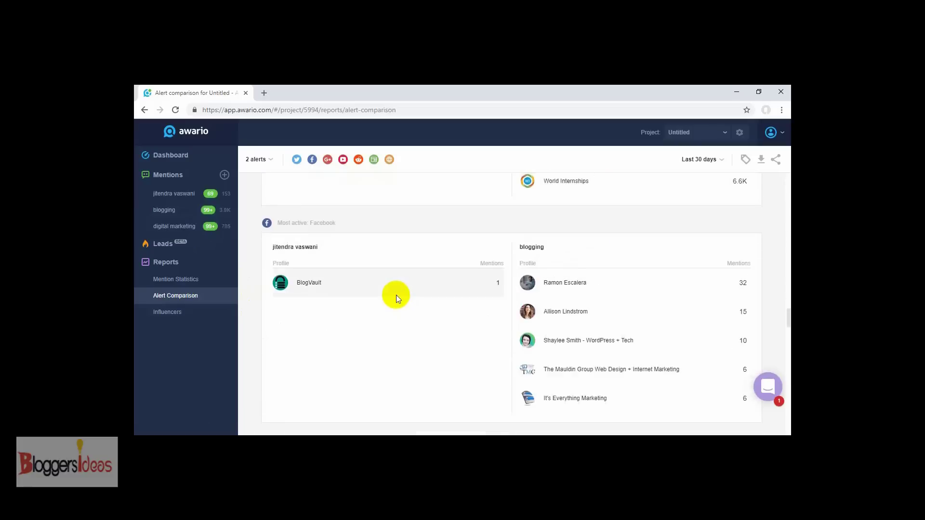
pyautogui.scroll(-10, 396, 297)
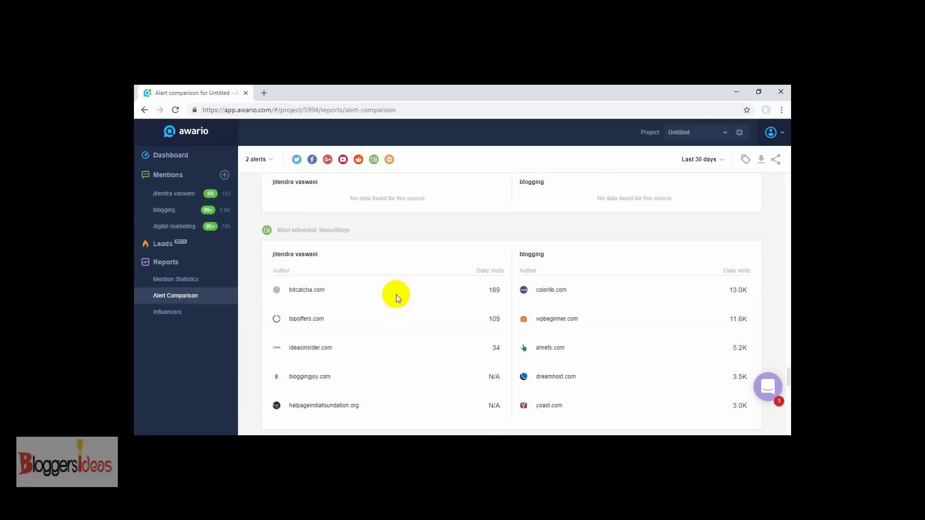
pyautogui.scroll(-4, 396, 298)
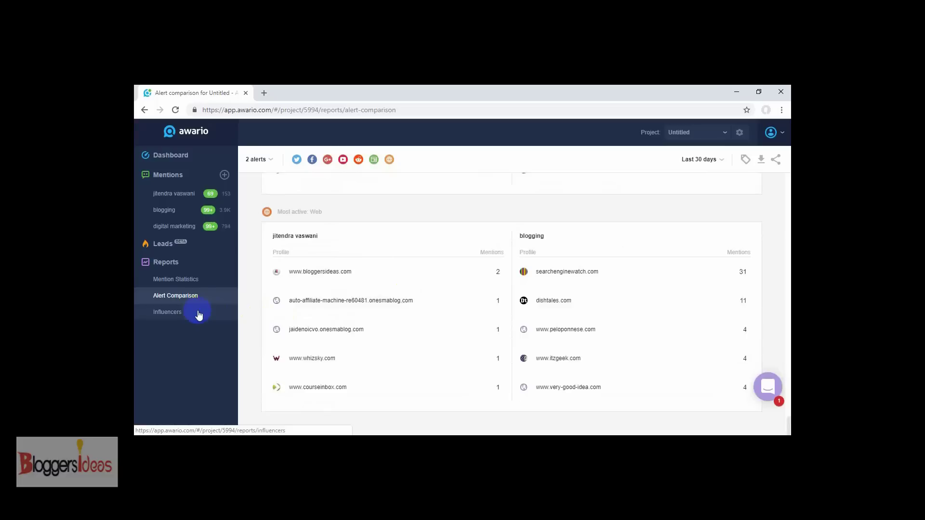
# - Open the Influencers report briefly, then return to the project dashboard
pyautogui.click(199, 315)
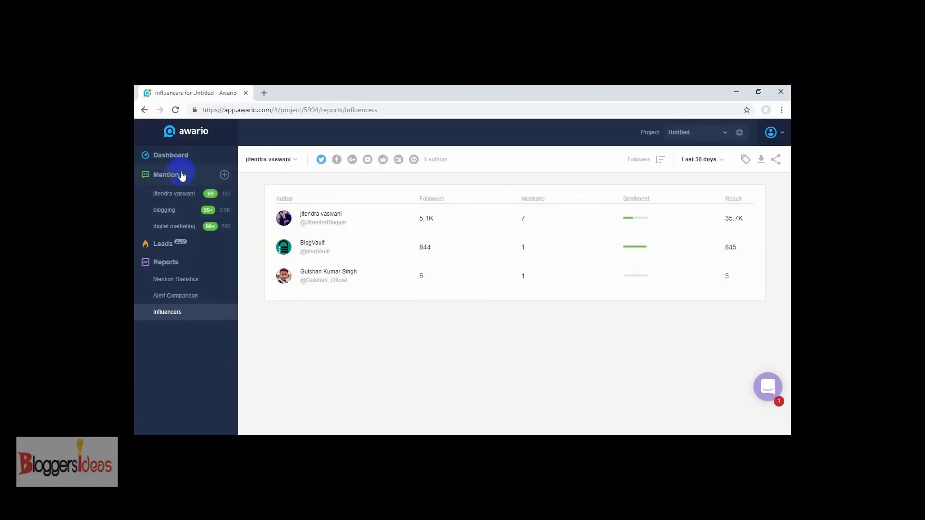
pyautogui.click(175, 160)
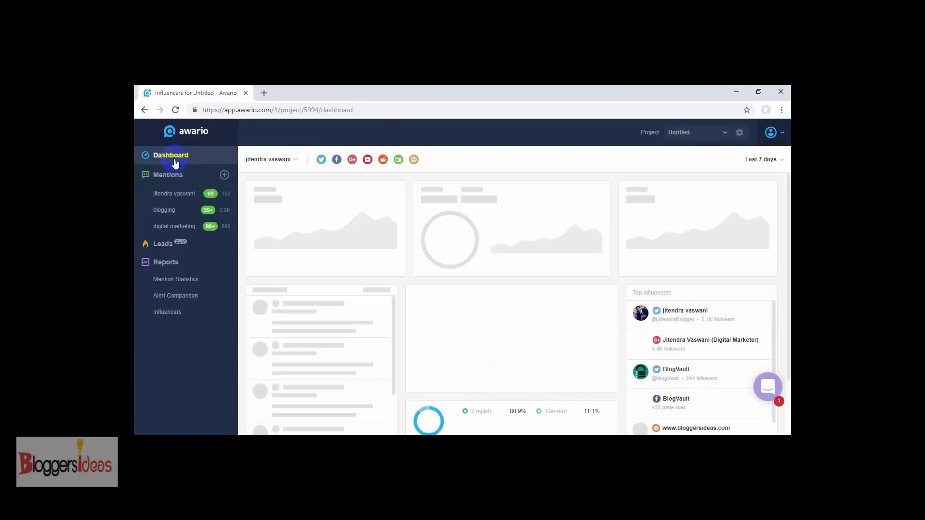